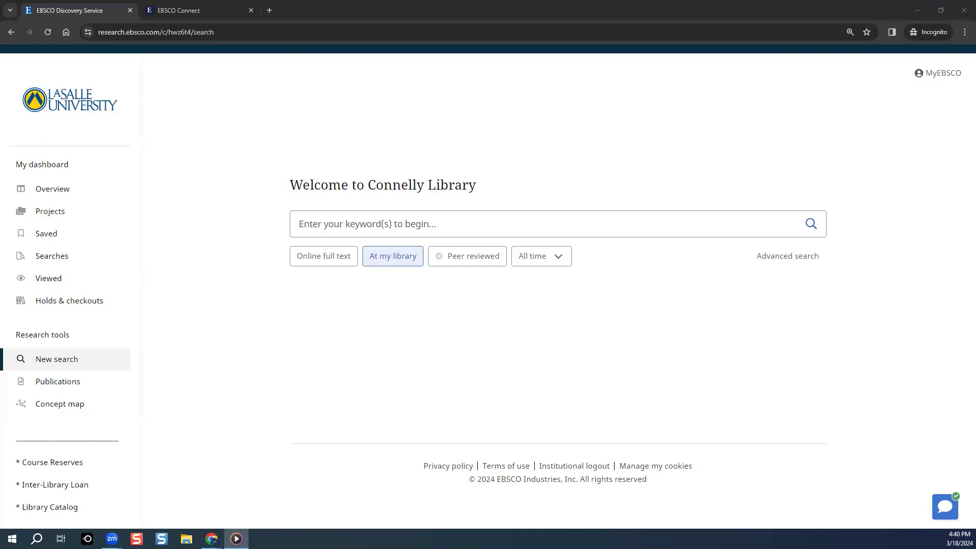
- Search the library for "climate change", limited to online full text
{"action": "left_click", "coordinate": [301, 225]}
{"action": "type", "text": "clim"}
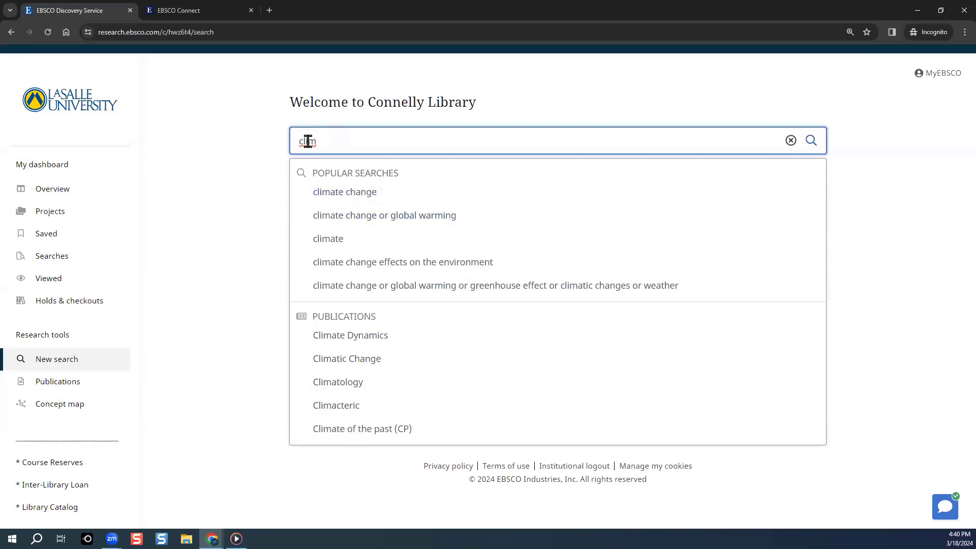
{"action": "type", "text": "ate change"}
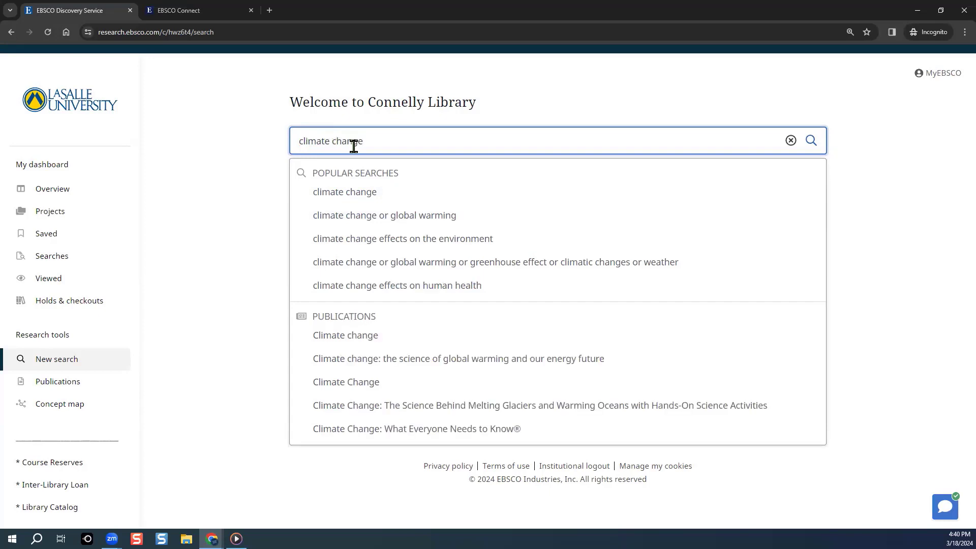
{"action": "left_click", "coordinate": [875, 175]}
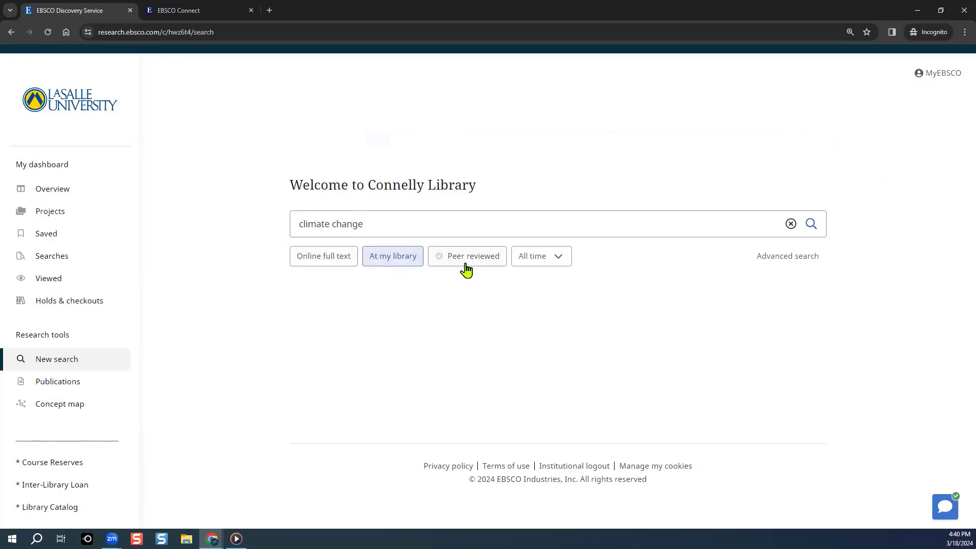
{"action": "left_click", "coordinate": [327, 266]}
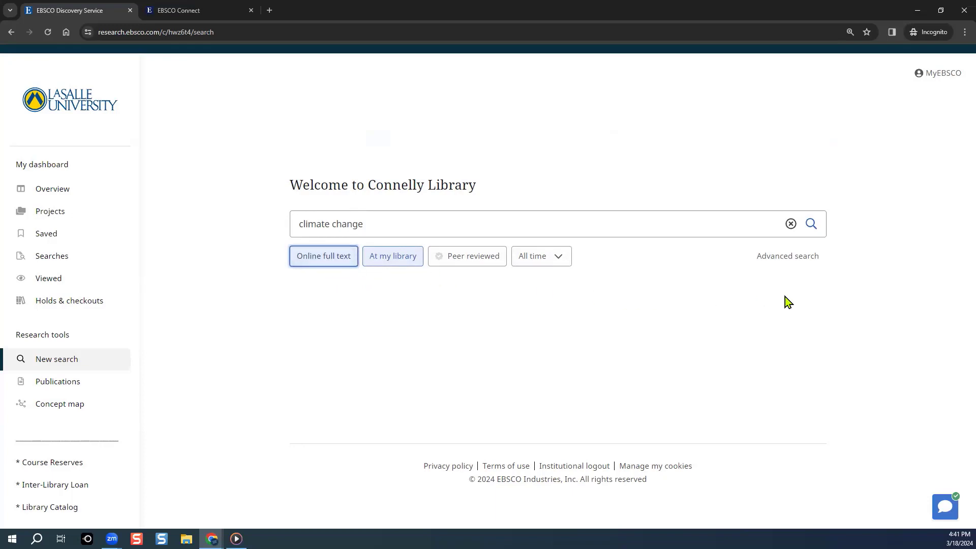
{"action": "left_click", "coordinate": [810, 228]}
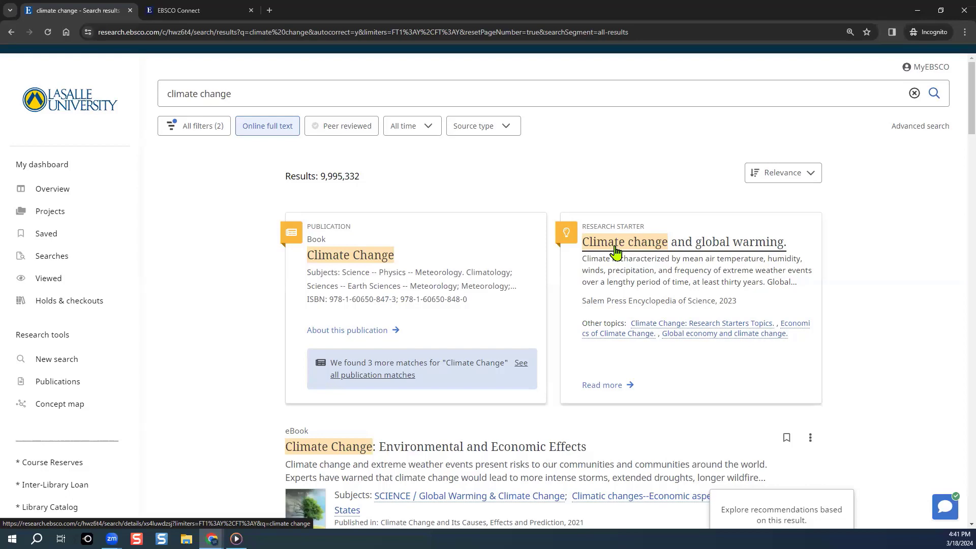
- Filter the search results to academic journals from the past 12 months
{"action": "scroll", "coordinate": [615, 250], "scroll_direction": "down", "scroll_amount": 5}
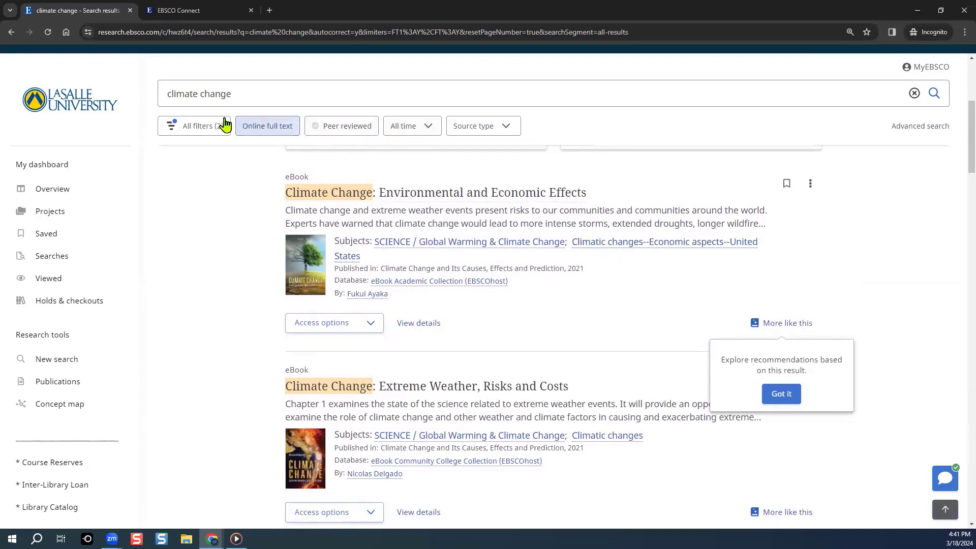
{"action": "left_click", "coordinate": [199, 131]}
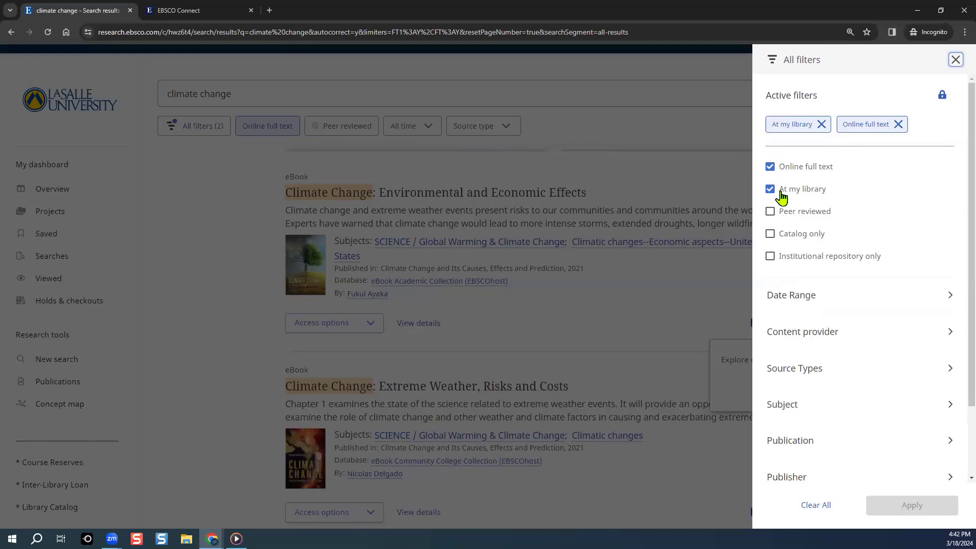
{"action": "left_click", "coordinate": [776, 299]}
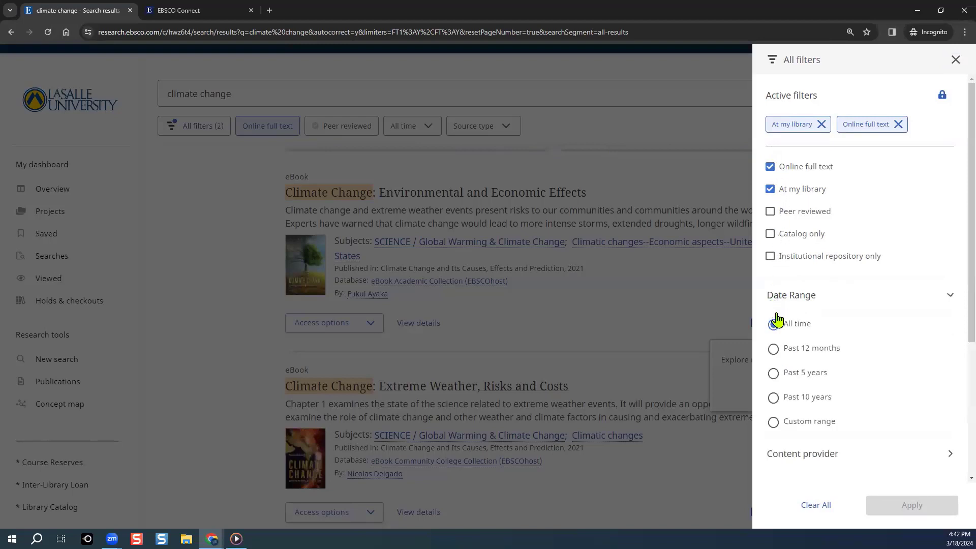
{"action": "left_click", "coordinate": [774, 348]}
{"action": "scroll", "coordinate": [793, 340], "scroll_direction": "down", "scroll_amount": 5}
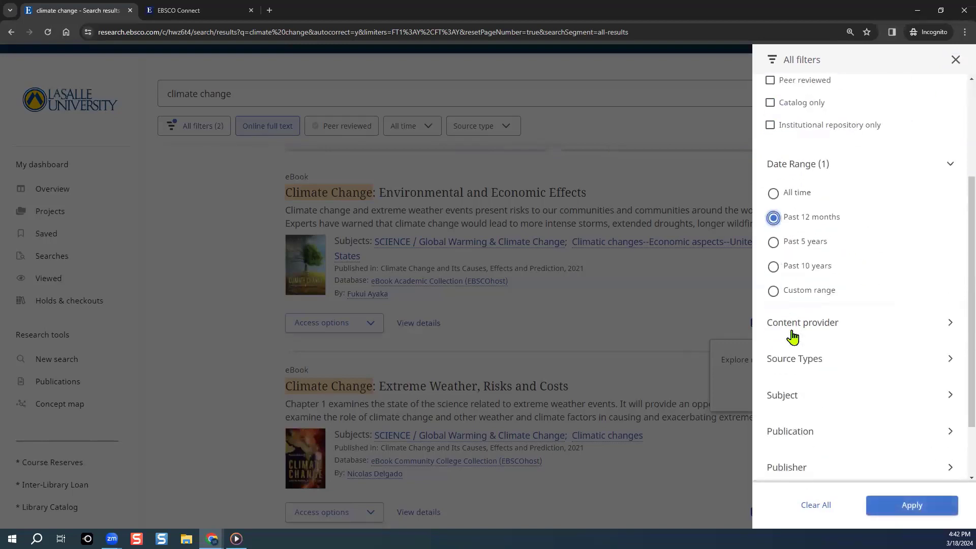
{"action": "left_click", "coordinate": [795, 283]}
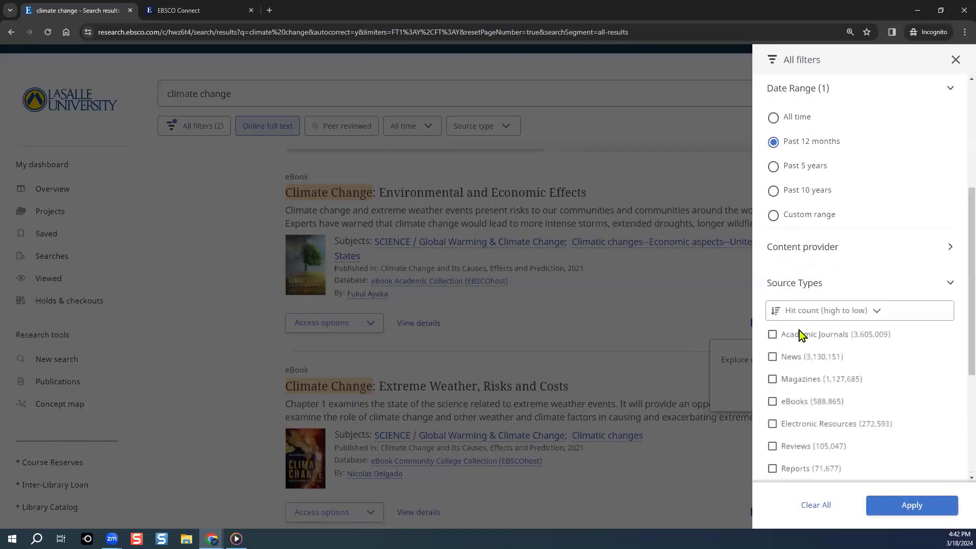
{"action": "left_click", "coordinate": [771, 336]}
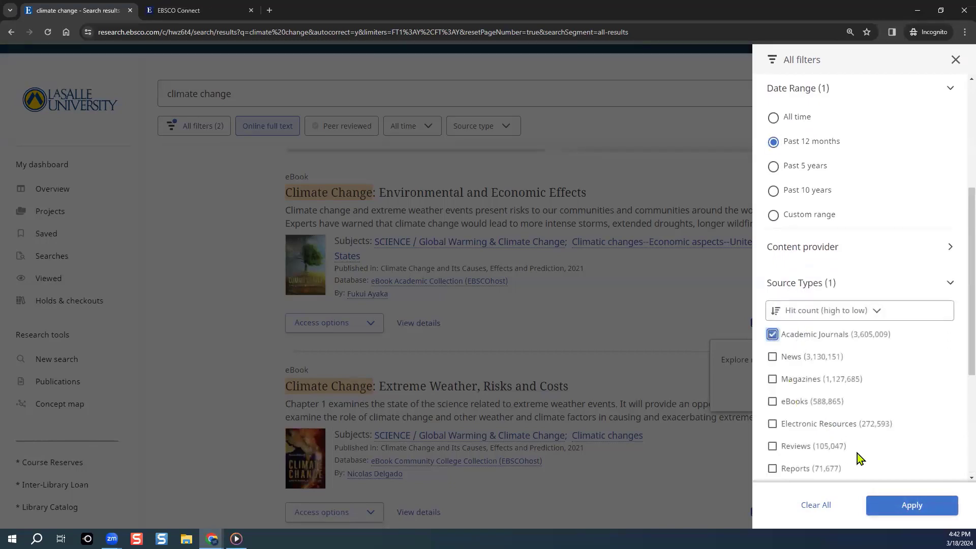
{"action": "left_click", "coordinate": [893, 507]}
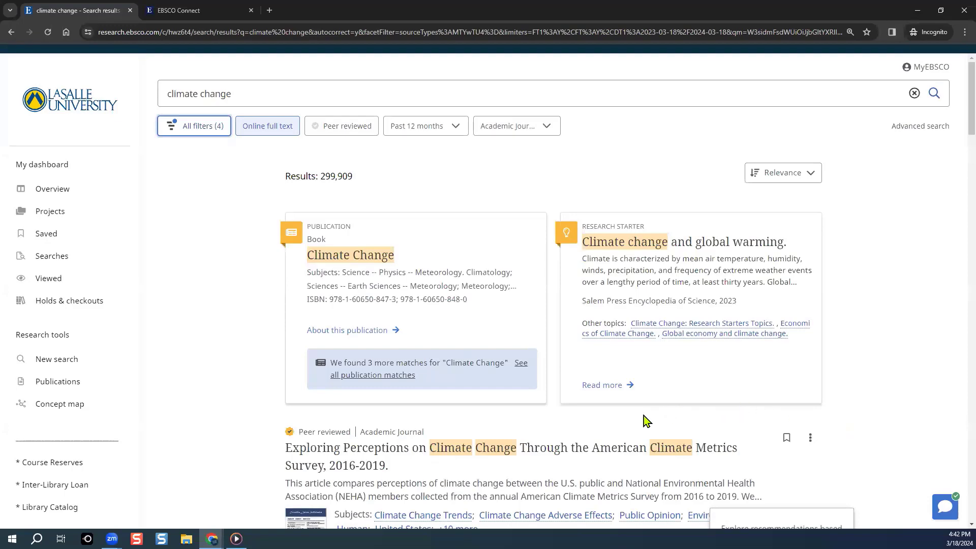
- Open the PDF of the article "Exploring Perceptions on Climate Change Through the American Climate Metrics Survey, 2016-2019."
{"action": "scroll", "coordinate": [626, 423], "scroll_direction": "down", "scroll_amount": 4}
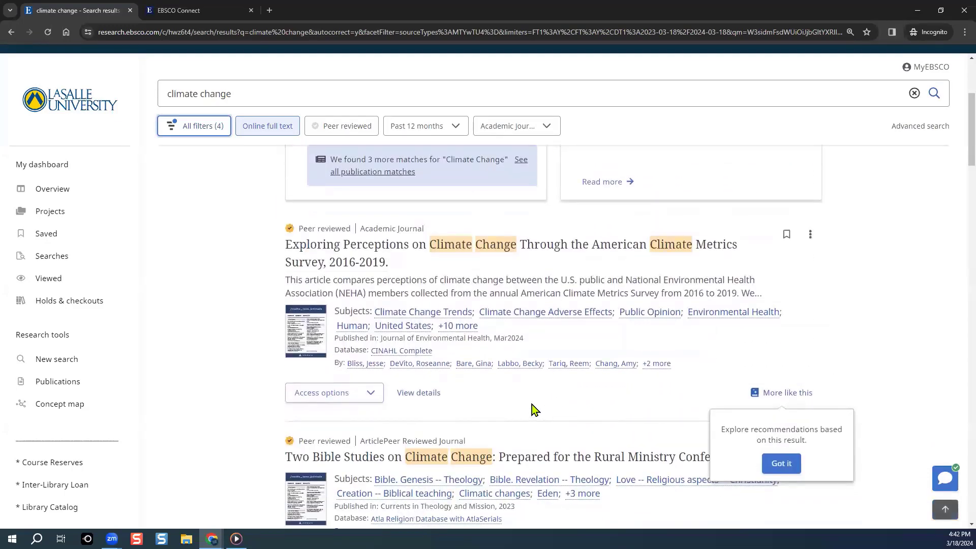
{"action": "left_click", "coordinate": [373, 398]}
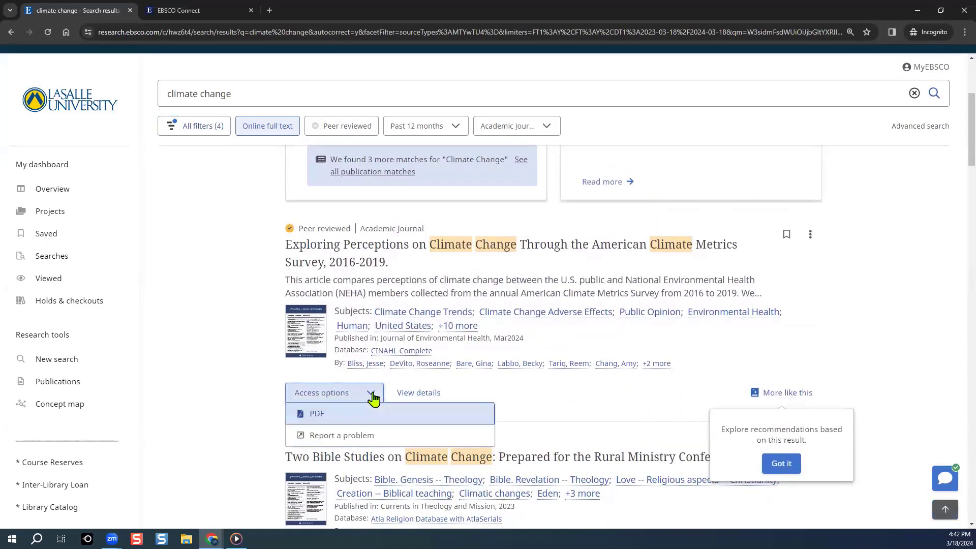
{"action": "left_click", "coordinate": [366, 414]}
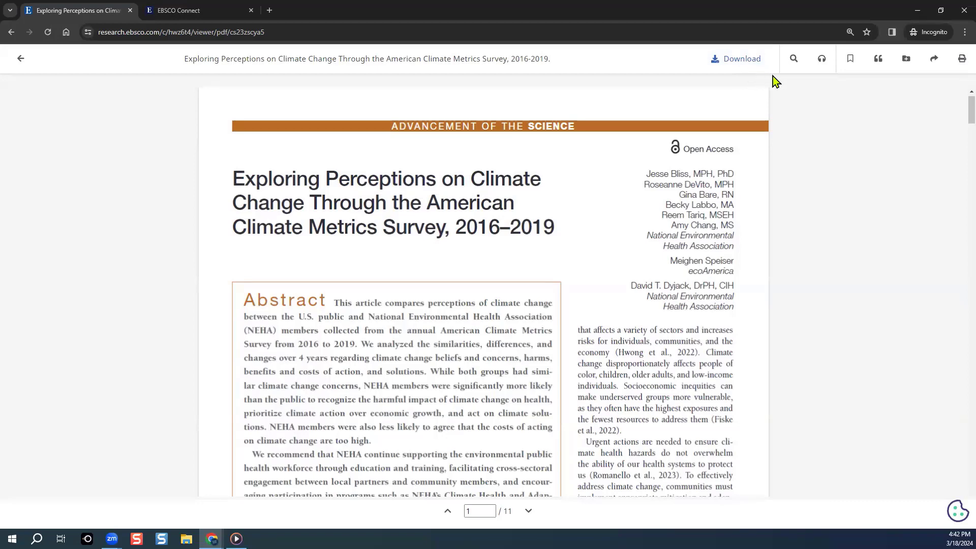
- View the article's audio listening options and bookmark the article as saved
{"action": "left_click", "coordinate": [822, 60]}
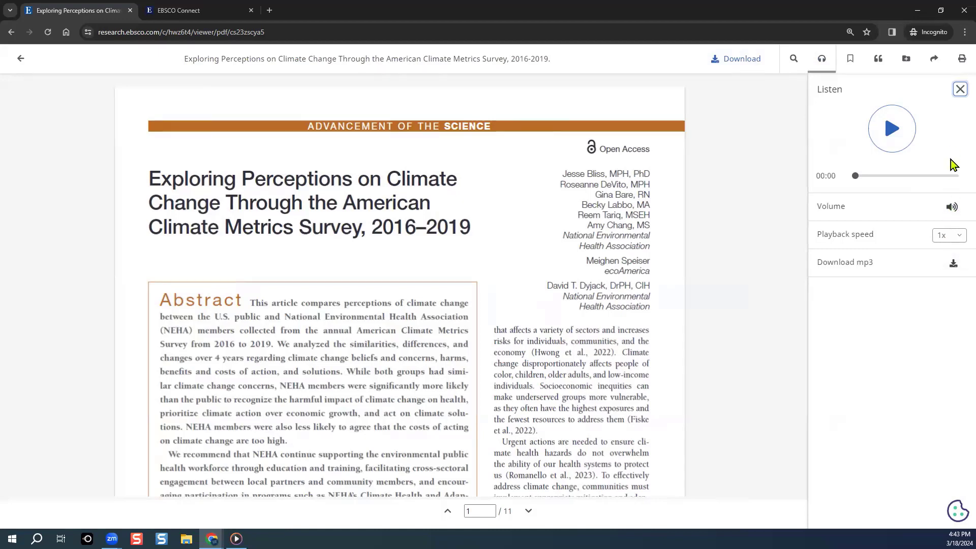
{"action": "left_click", "coordinate": [959, 90]}
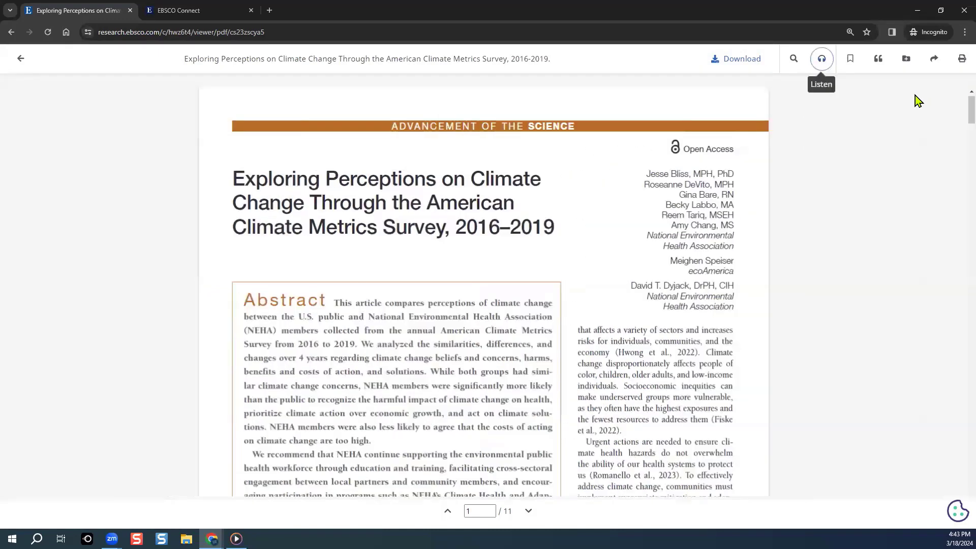
{"action": "left_click", "coordinate": [850, 60]}
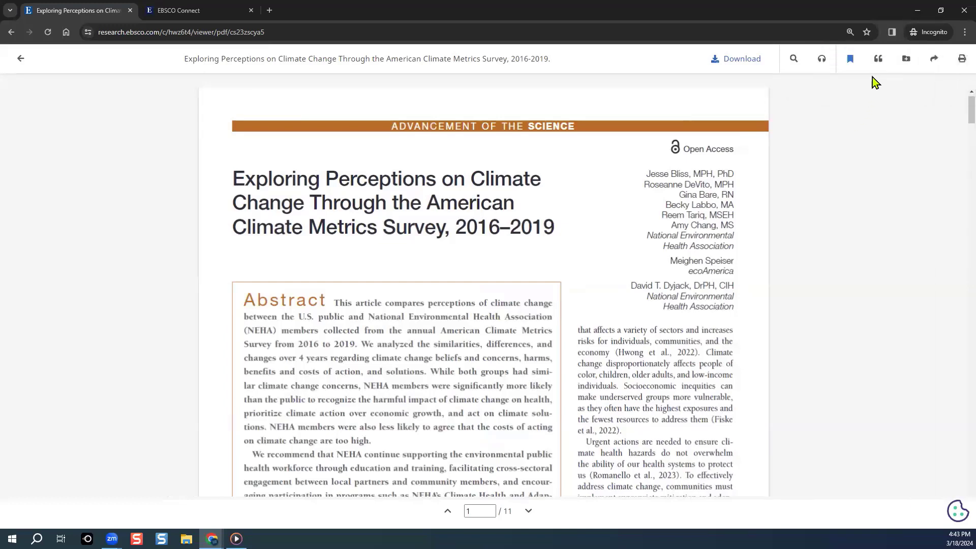
- Show the article's citation in MLA 9th Edition style and review the citation export options
{"action": "left_click", "coordinate": [877, 66]}
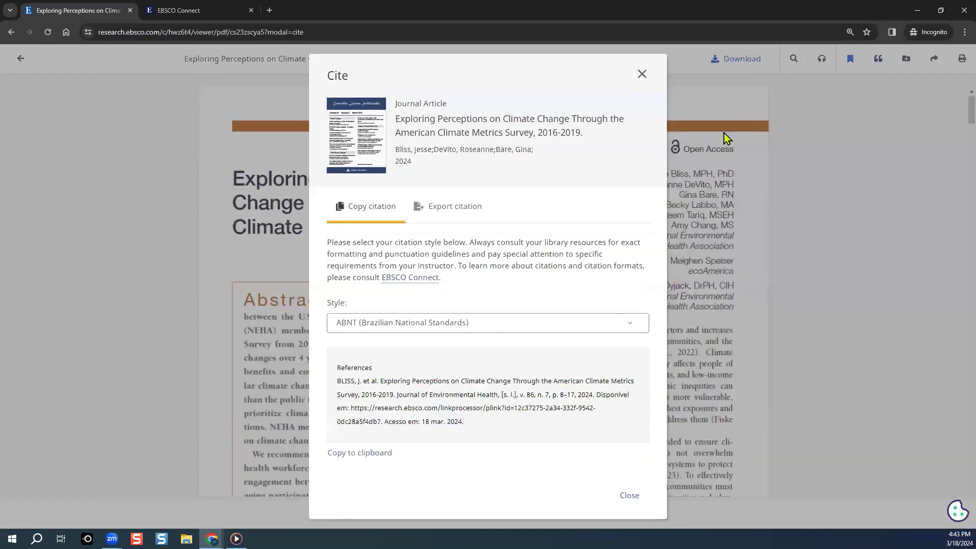
{"action": "left_click", "coordinate": [633, 327]}
{"action": "left_click_drag", "start_coordinate": [647, 366], "coordinate": [640, 407]}
{"action": "left_click", "coordinate": [433, 399]}
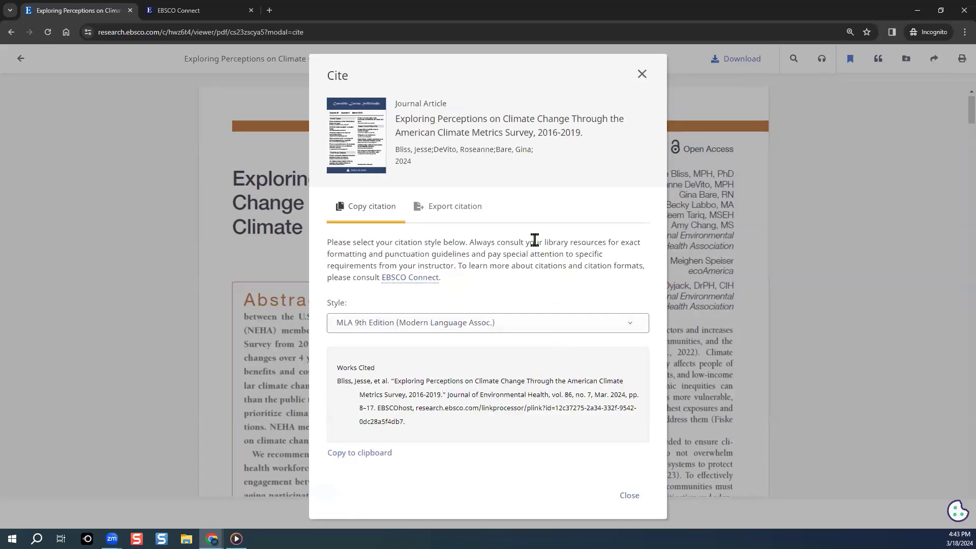
{"action": "left_click", "coordinate": [465, 208]}
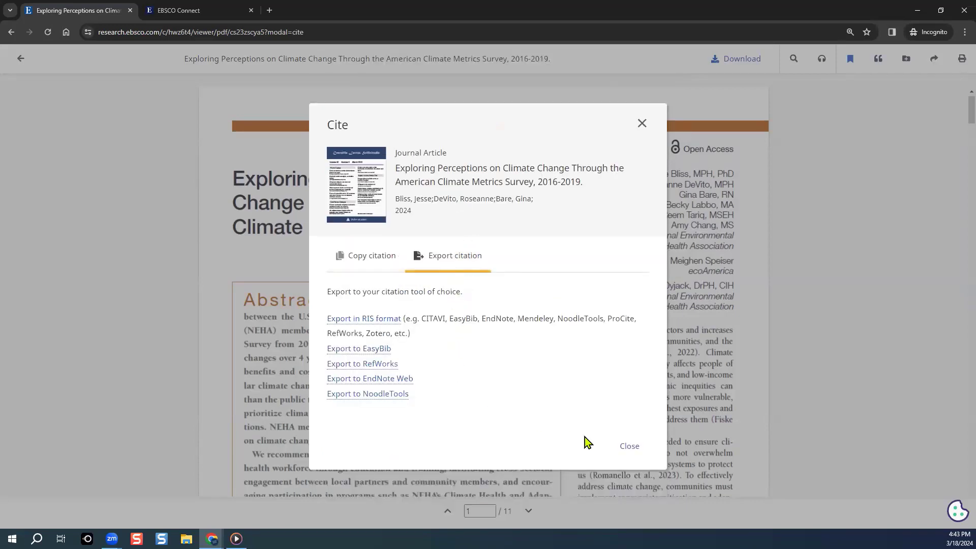
{"action": "left_click", "coordinate": [633, 447]}
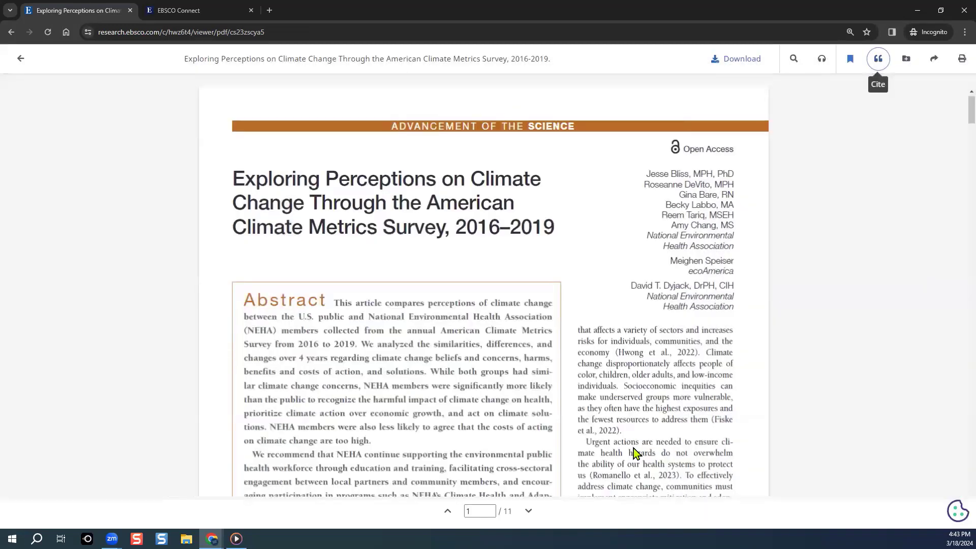
- View the option for adding the article to a project and dismiss it
{"action": "left_click", "coordinate": [909, 66]}
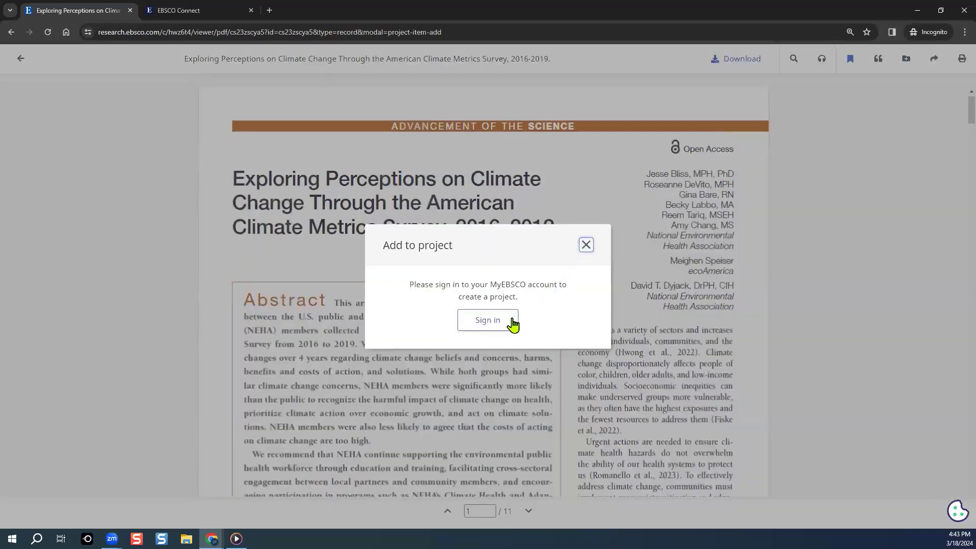
{"action": "left_click", "coordinate": [586, 245]}
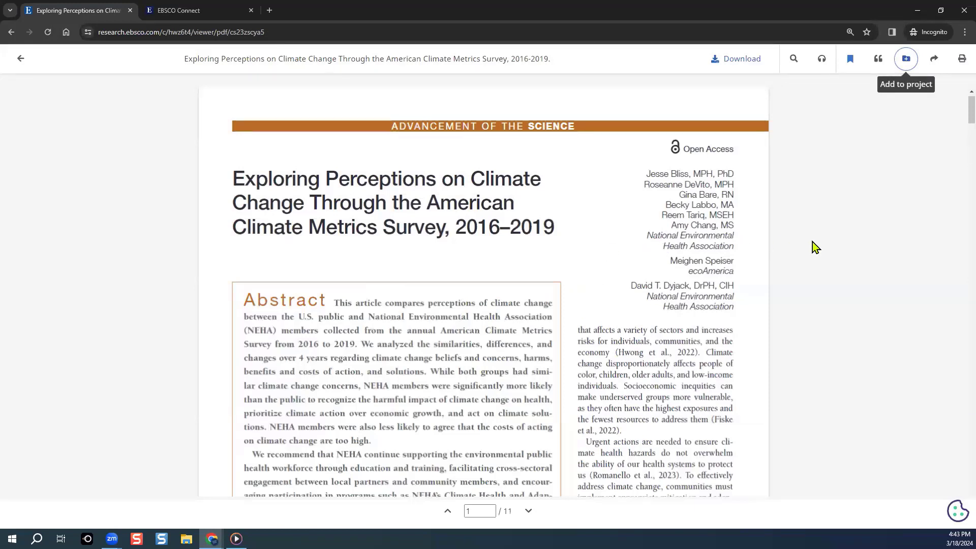
- Review the email sharing option for the article and create a shareable link to it
{"action": "left_click", "coordinate": [935, 61]}
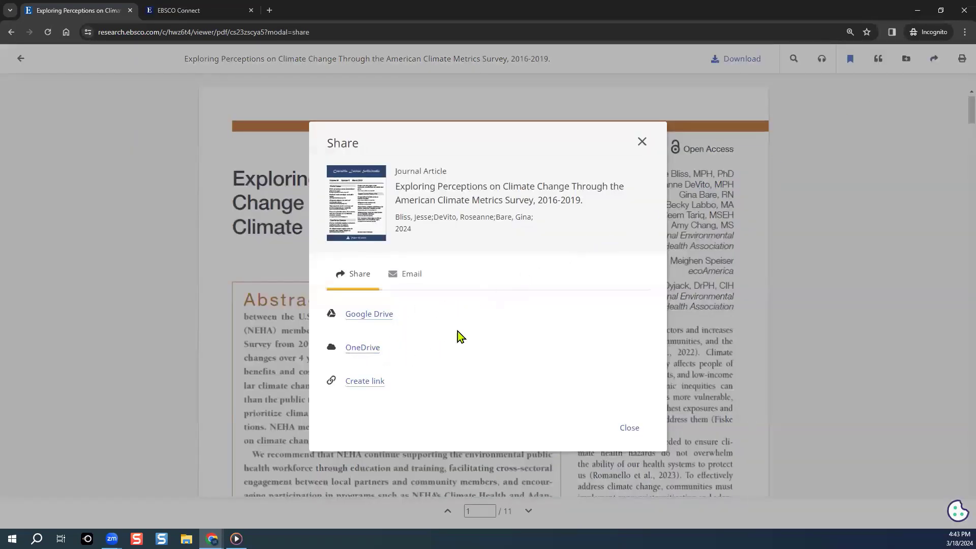
{"action": "left_click", "coordinate": [422, 280]}
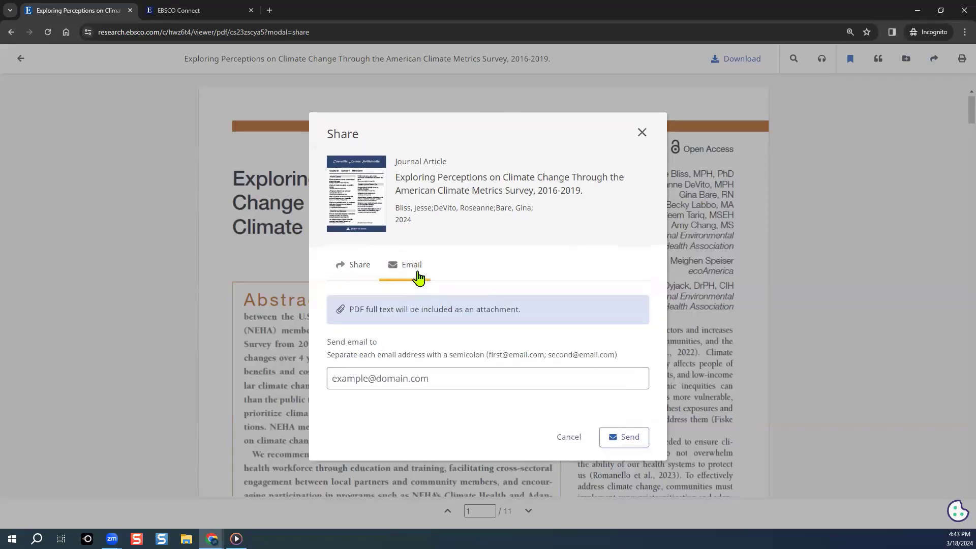
{"action": "left_click", "coordinate": [360, 268]}
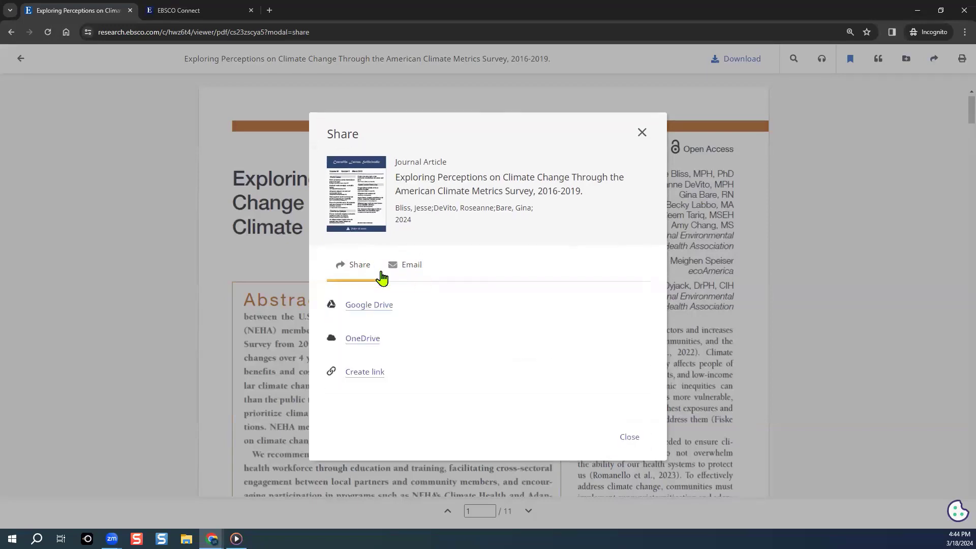
{"action": "left_click", "coordinate": [375, 373]}
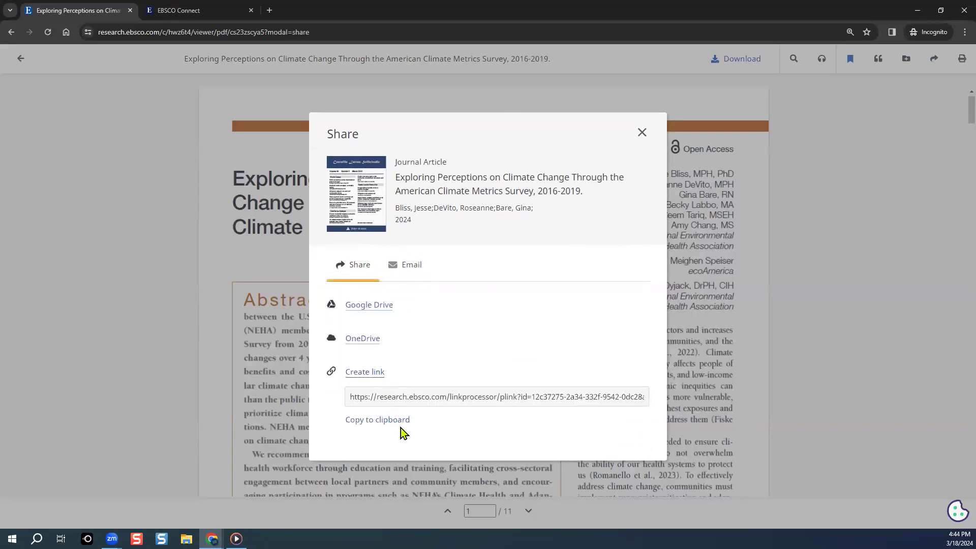
{"action": "left_click", "coordinate": [642, 133]}
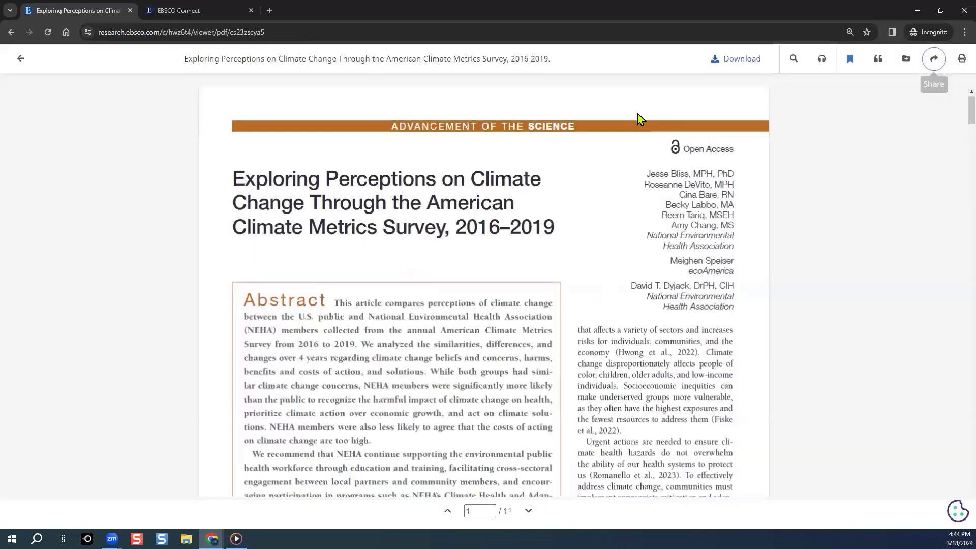
- Leave the article, start a new advanced search and enter "climate change" as the first search term
{"action": "left_click", "coordinate": [292, 33]}
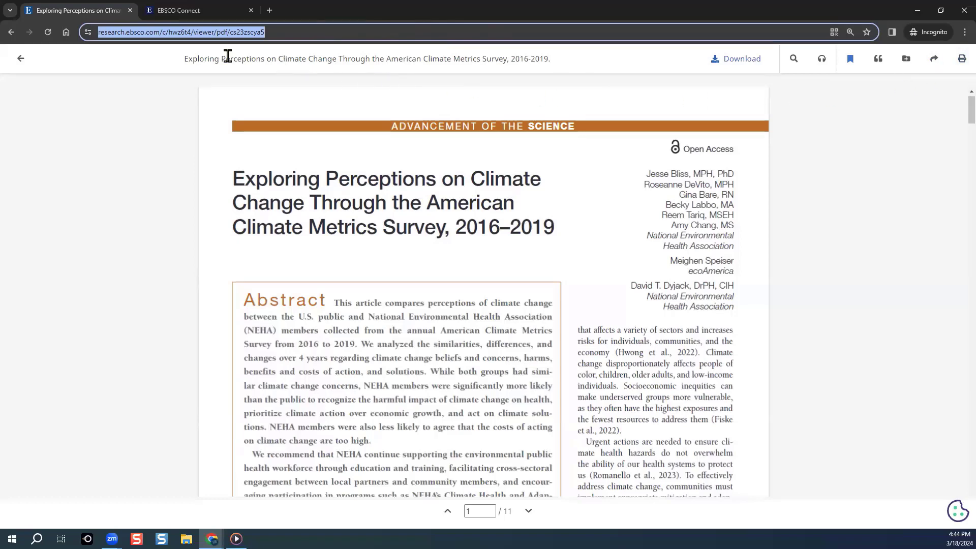
{"action": "left_click", "coordinate": [20, 61]}
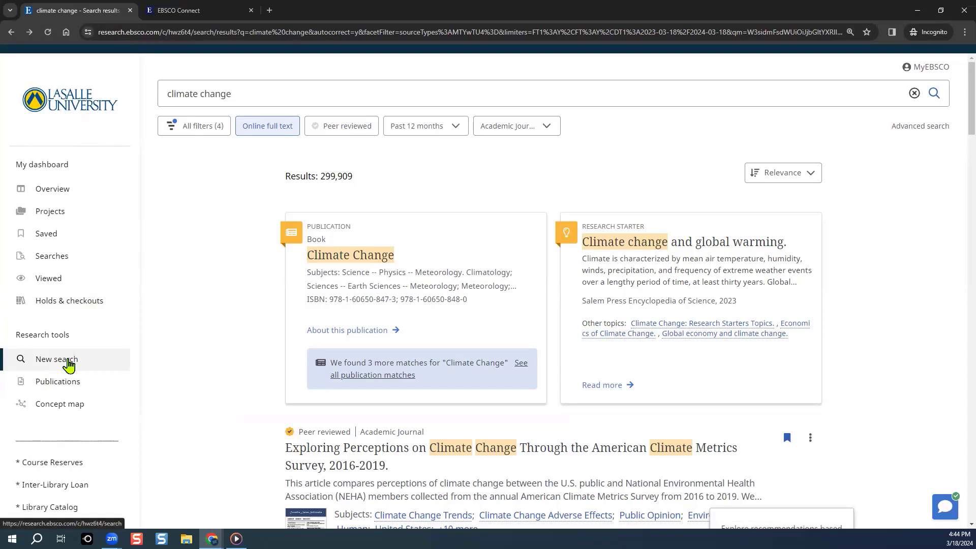
{"action": "left_click", "coordinate": [71, 362]}
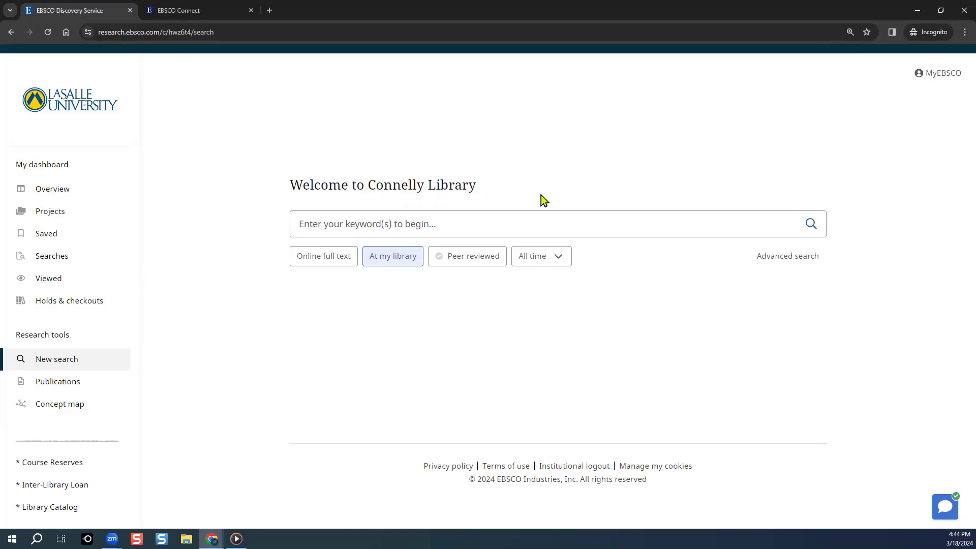
{"action": "left_click", "coordinate": [774, 261]}
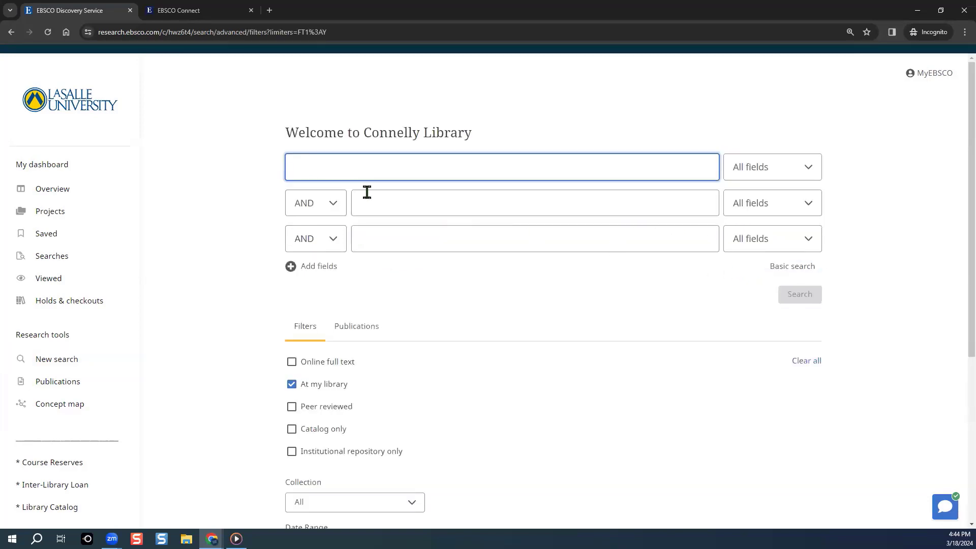
{"action": "type", "text": "cli"}
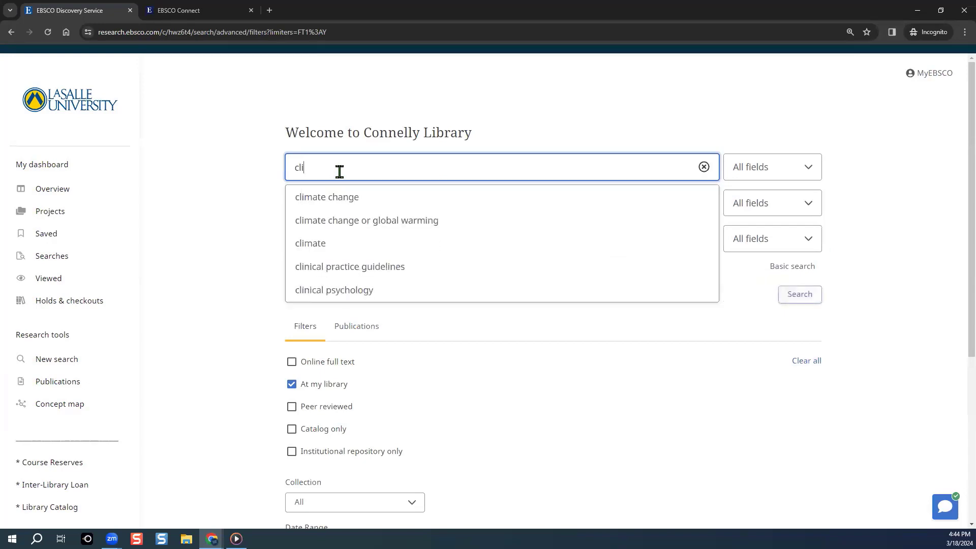
{"action": "type", "text": "mate change"}
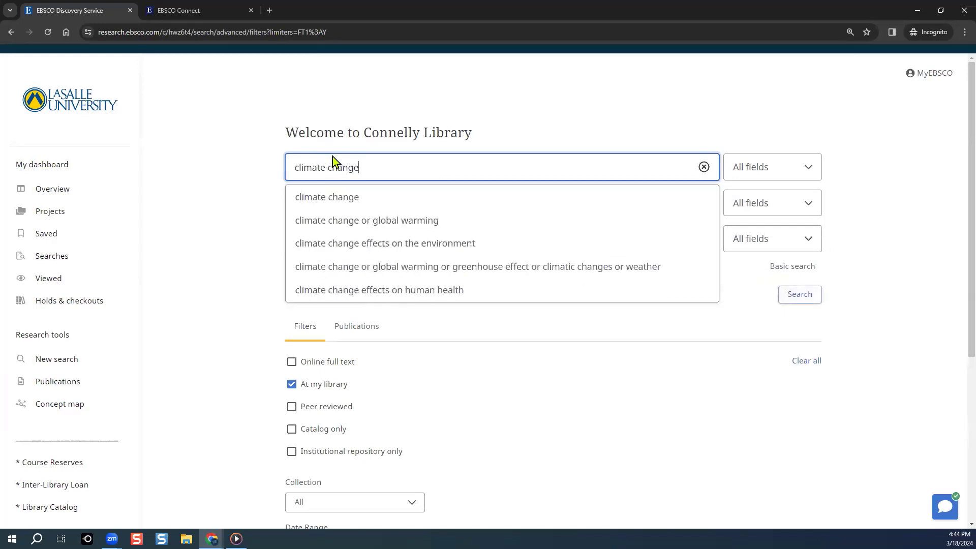
- Accept "climate change" as the first search term and limit it to subject terms
{"action": "left_click", "coordinate": [355, 197]}
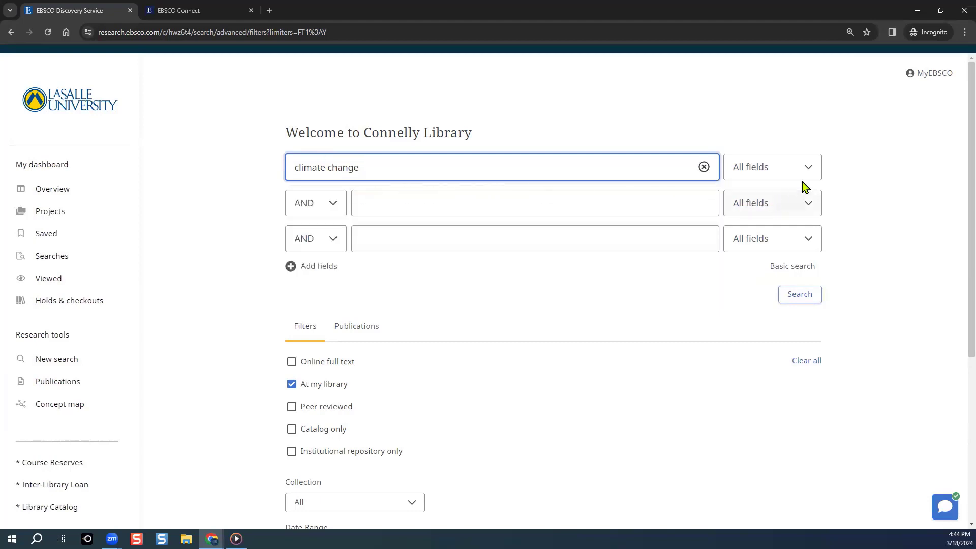
{"action": "left_click", "coordinate": [801, 169]}
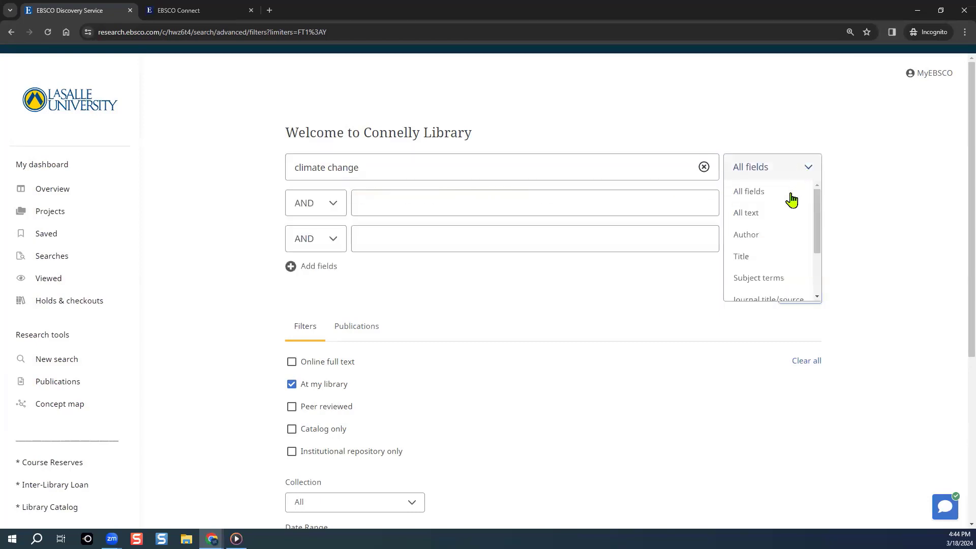
{"action": "left_click", "coordinate": [750, 279]}
- Enter "human health" as the second search term
{"action": "left_click", "coordinate": [446, 197]}
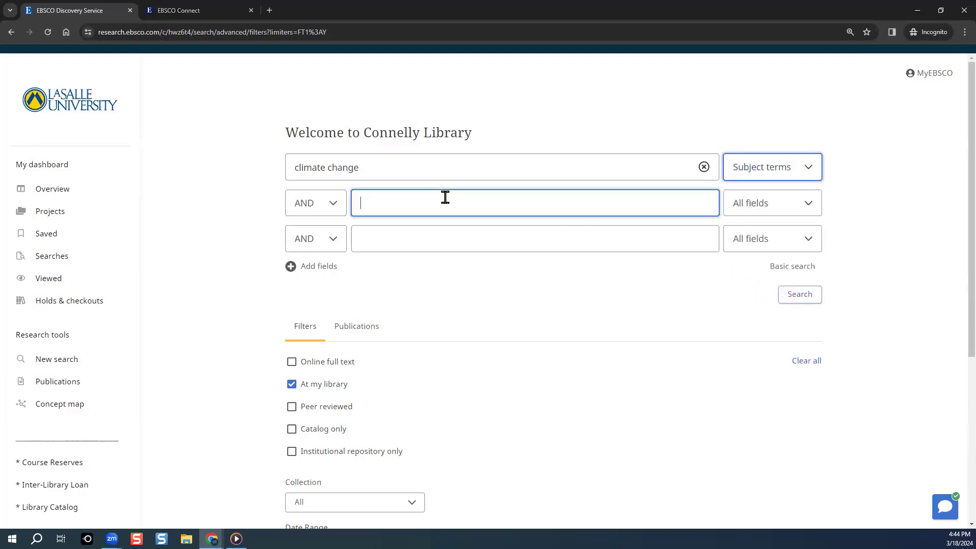
{"action": "type", "text": "human"}
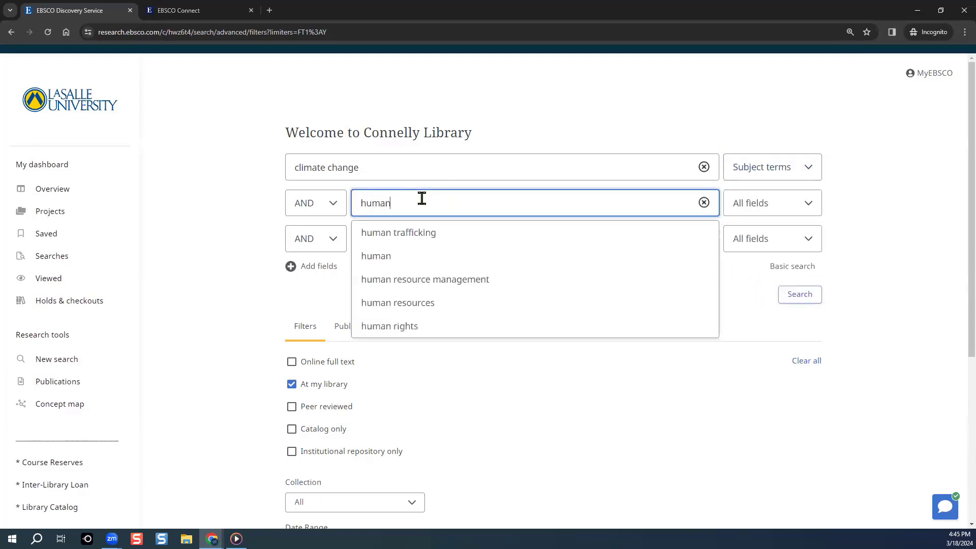
{"action": "type", "text": " health"}
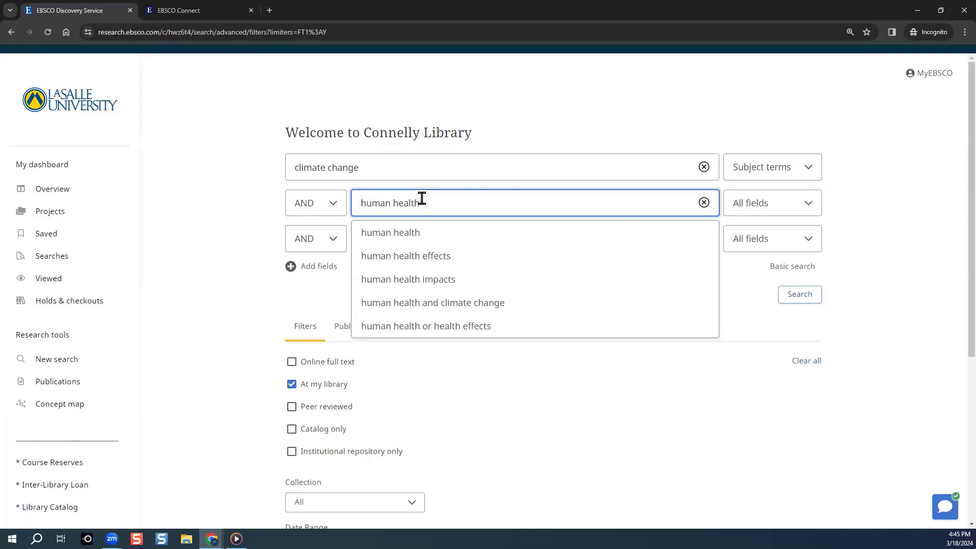
{"action": "left_click", "coordinate": [406, 232]}
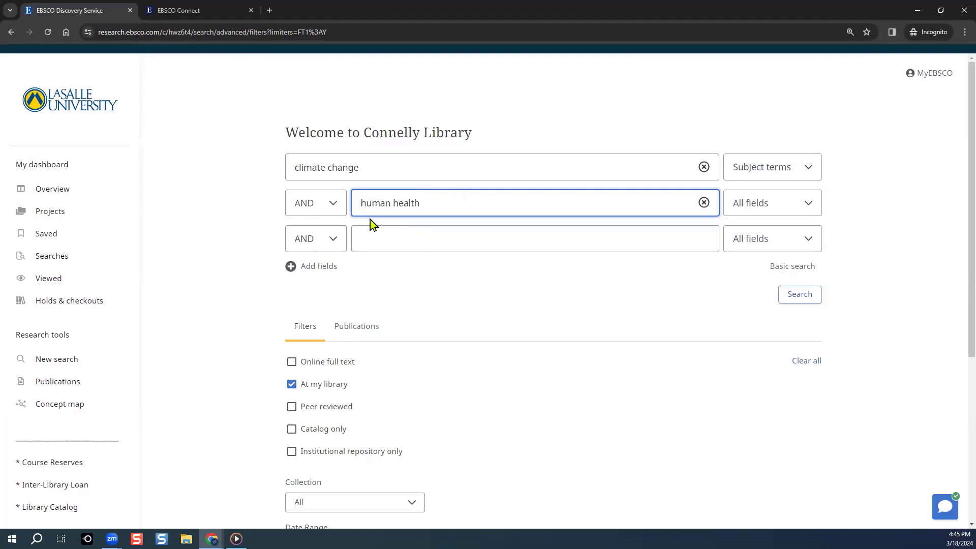
- Combine the two search terms with AND and limit the results to online full text and peer reviewed items
{"action": "left_click", "coordinate": [337, 205]}
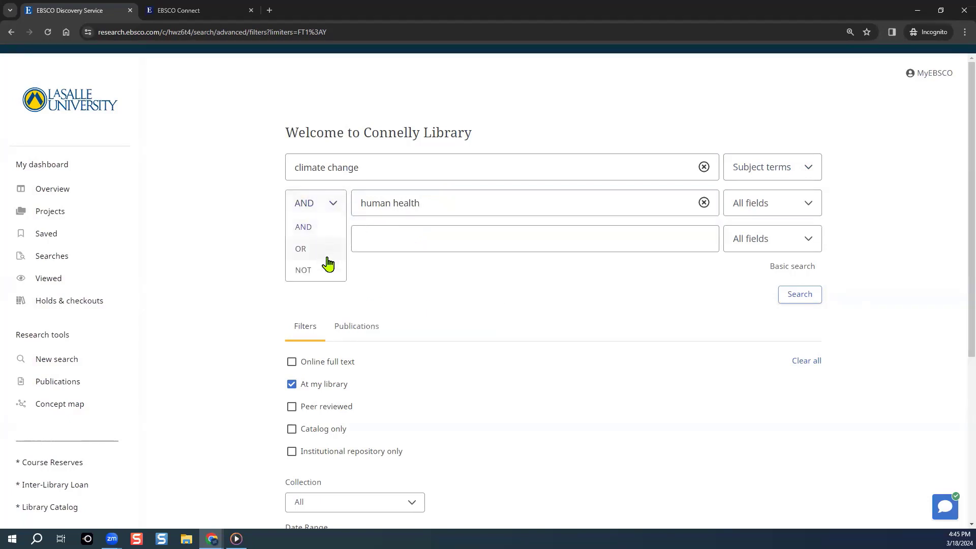
{"action": "left_click", "coordinate": [326, 230]}
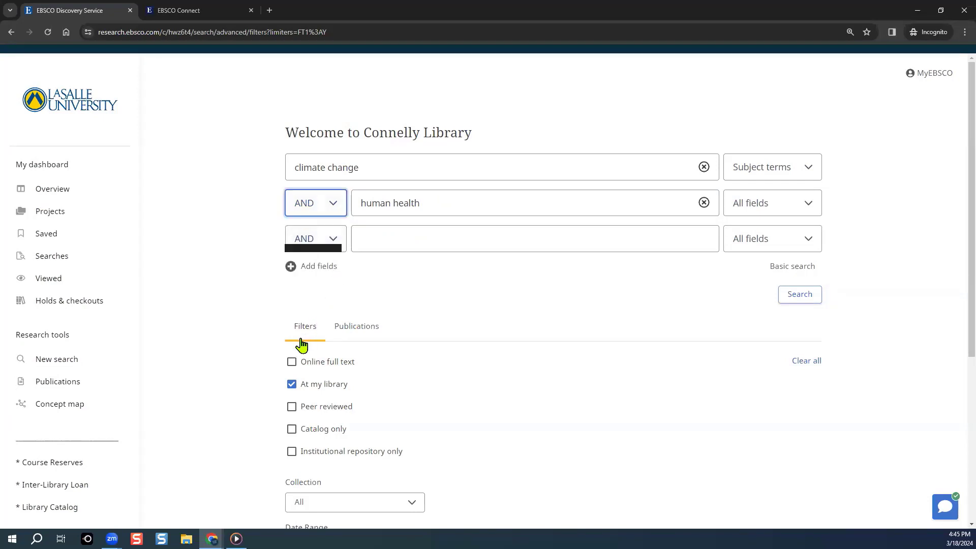
{"action": "left_click", "coordinate": [292, 362]}
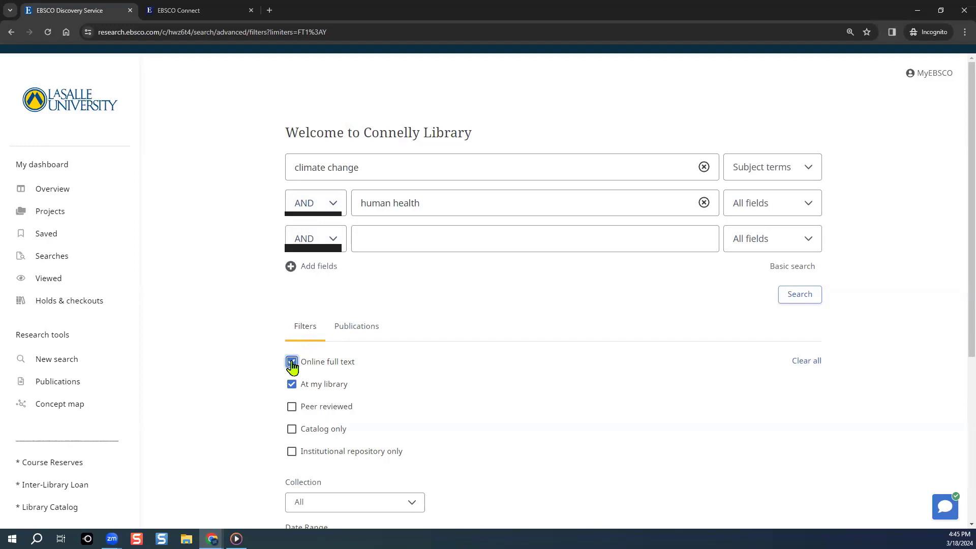
{"action": "left_click", "coordinate": [292, 406]}
- Leave the advanced search and open the dashboard overview to review its projects, saved items, searches and viewed items
{"action": "left_click", "coordinate": [56, 105]}
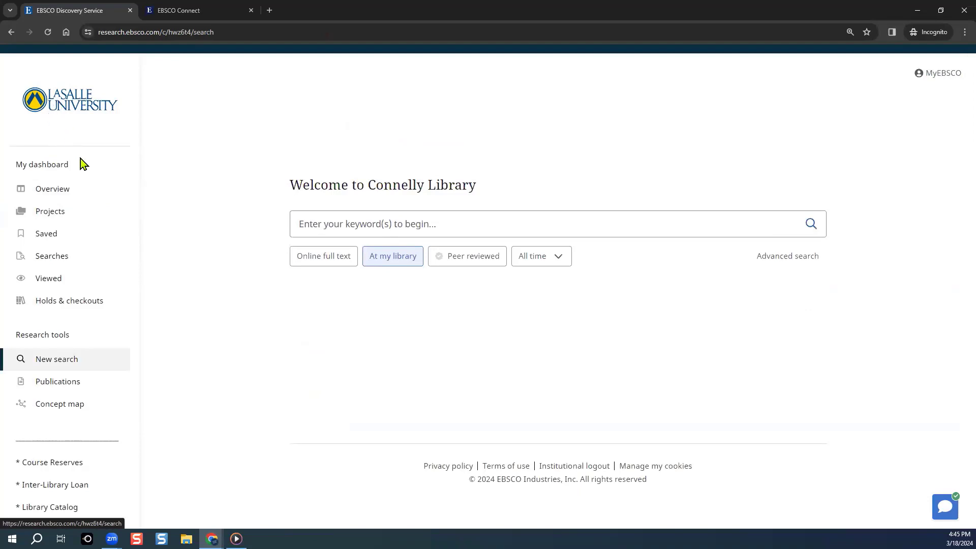
{"action": "left_click", "coordinate": [60, 193]}
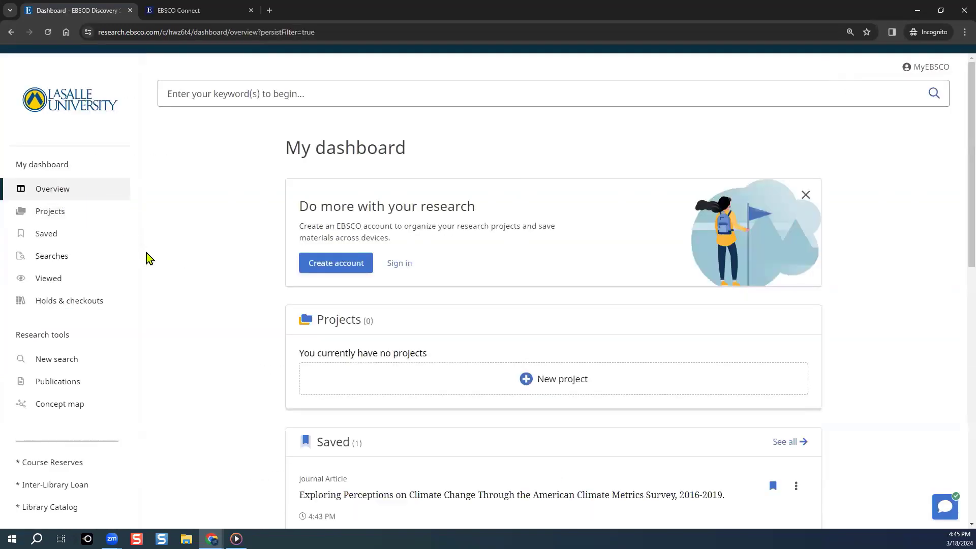
{"action": "scroll", "coordinate": [165, 323], "scroll_direction": "down", "scroll_amount": 6}
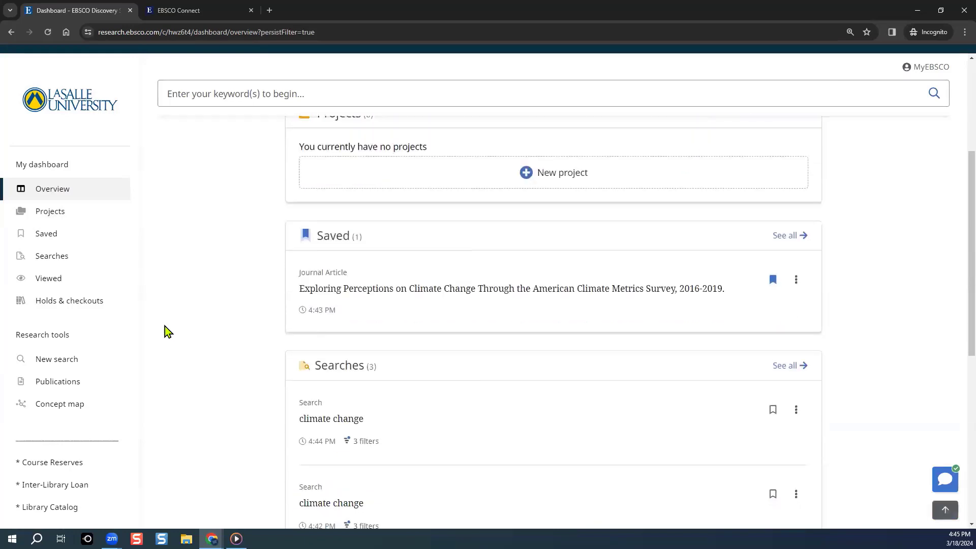
{"action": "scroll", "coordinate": [164, 327], "scroll_direction": "down", "scroll_amount": 2}
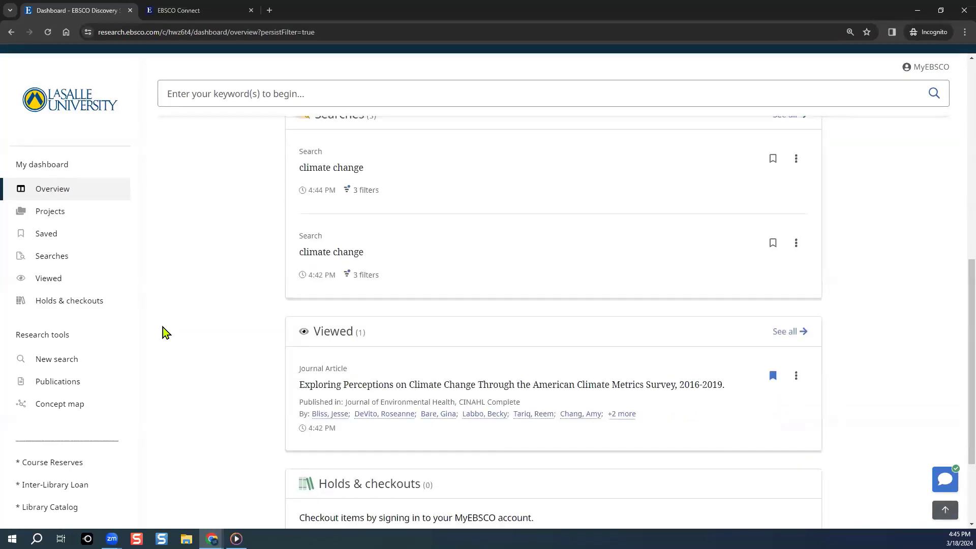
{"action": "scroll", "coordinate": [163, 328], "scroll_direction": "up", "scroll_amount": 2}
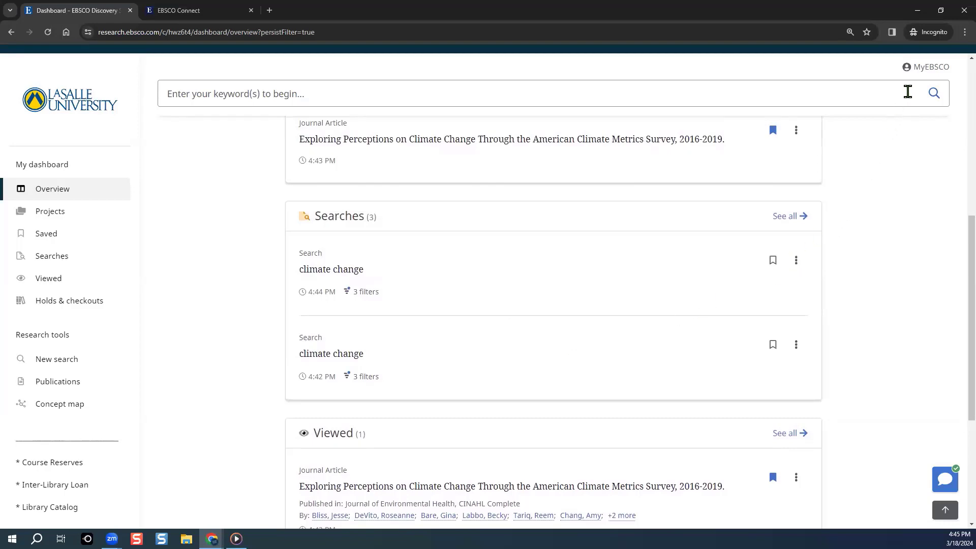
- View the MyEBSCO account options, dismiss them and return to the library's main search page
{"action": "left_click", "coordinate": [904, 73]}
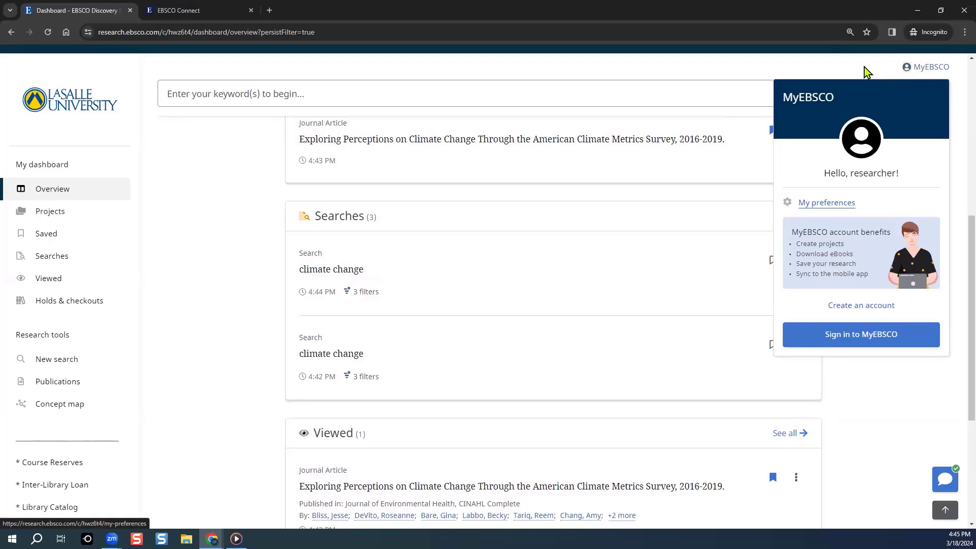
{"action": "key", "text": "Escape"}
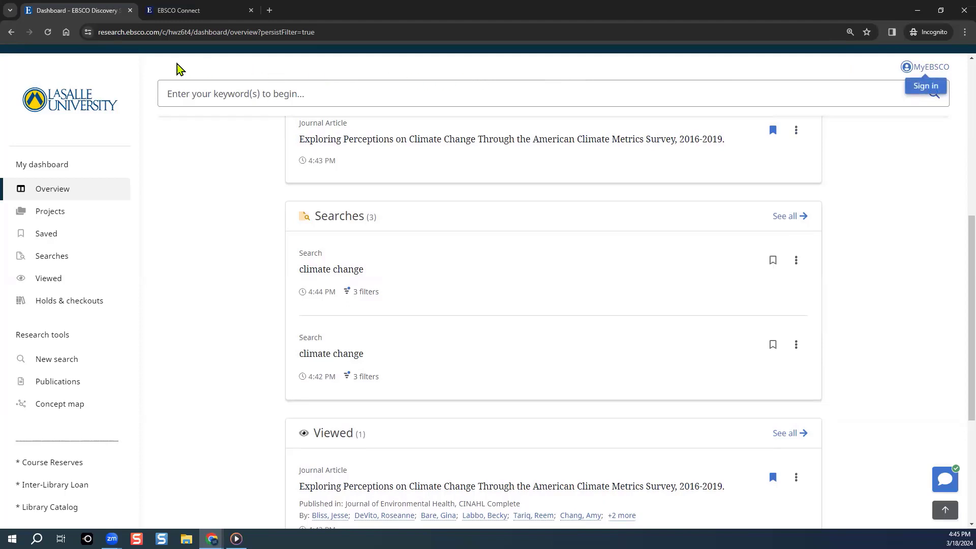
{"action": "left_click", "coordinate": [84, 111]}
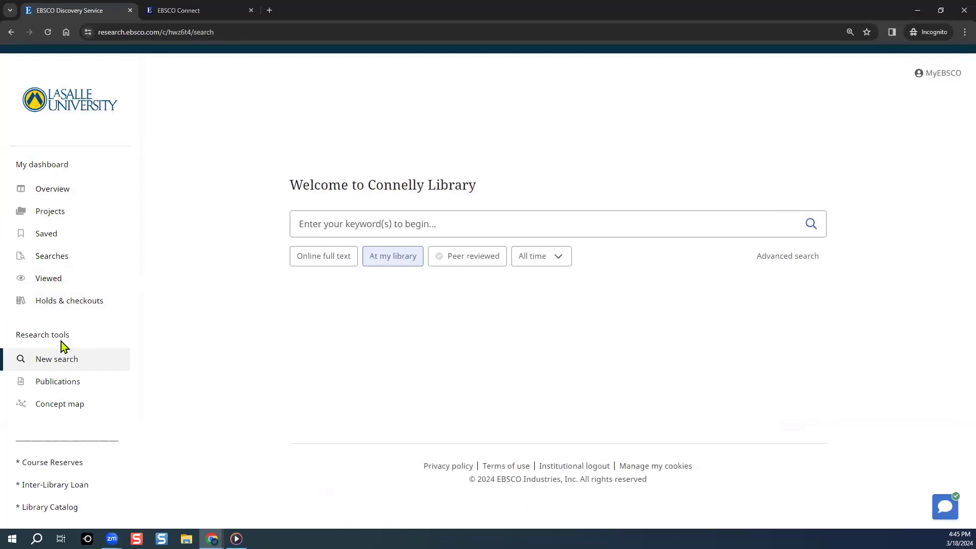
- Open the Publication Finder and review its searchable fields and the option to browse publications by name
{"action": "left_click", "coordinate": [55, 388]}
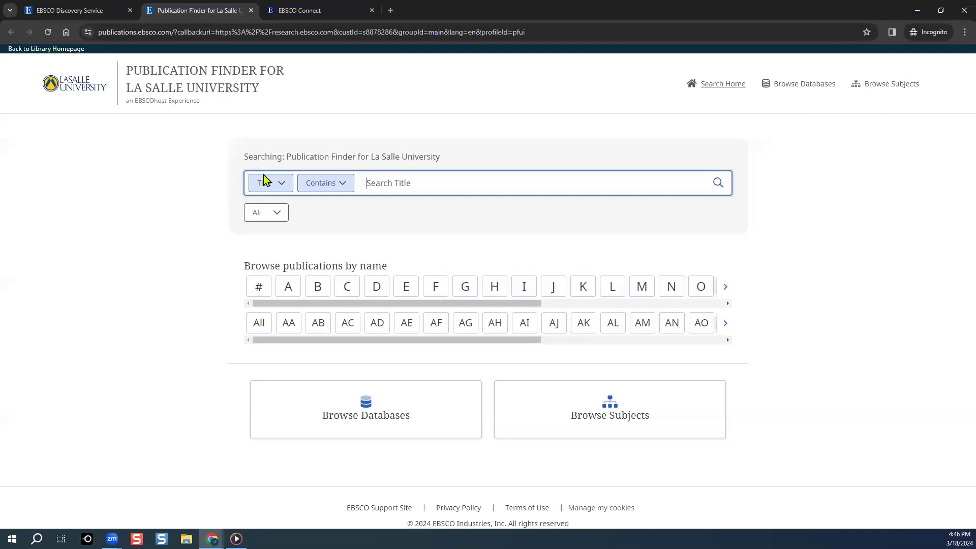
{"action": "left_click", "coordinate": [276, 184]}
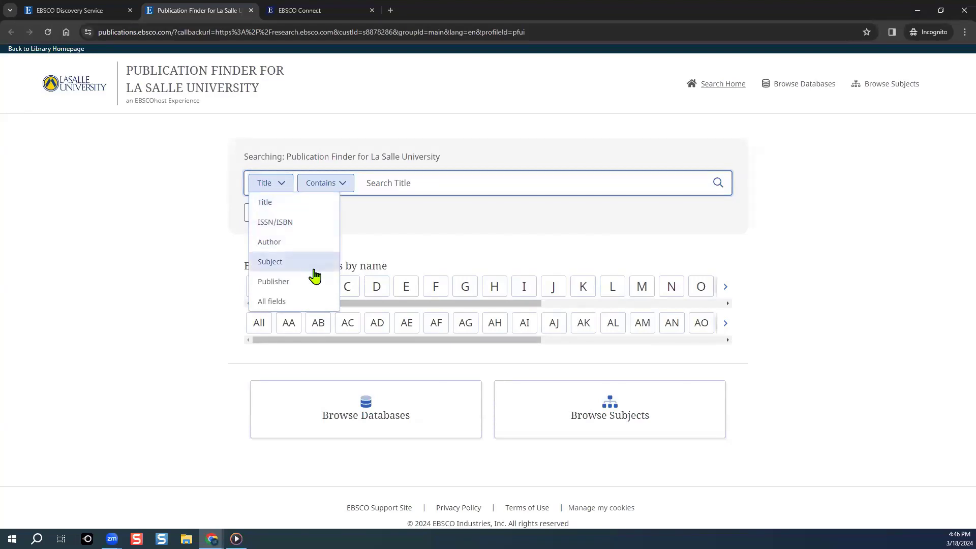
{"action": "left_click", "coordinate": [375, 234]}
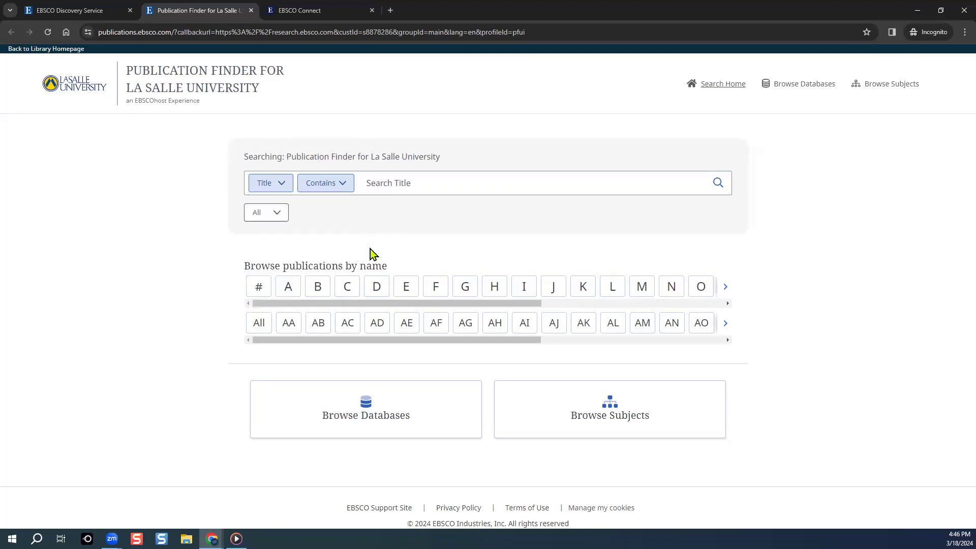
{"action": "left_click_drag", "start_coordinate": [388, 269], "coordinate": [243, 270]}
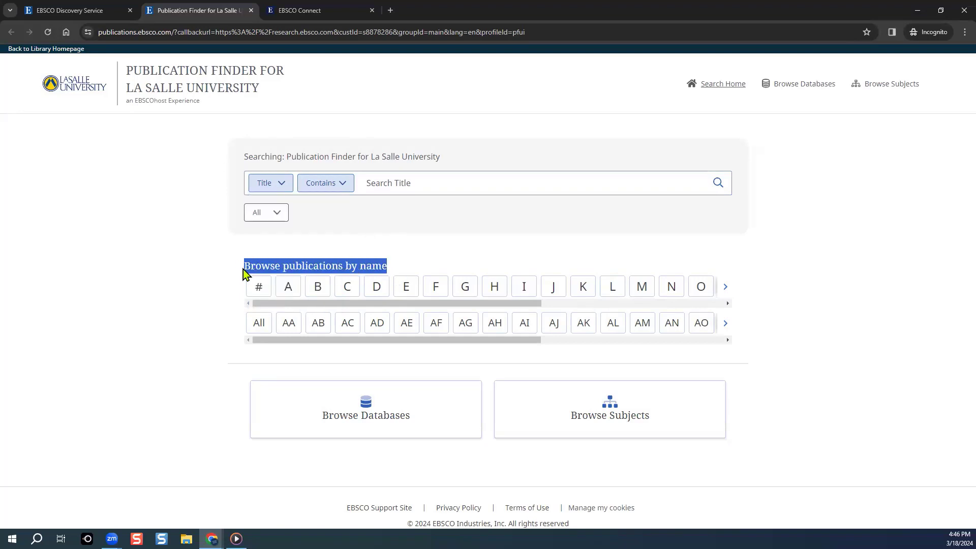
{"action": "left_click", "coordinate": [216, 298]}
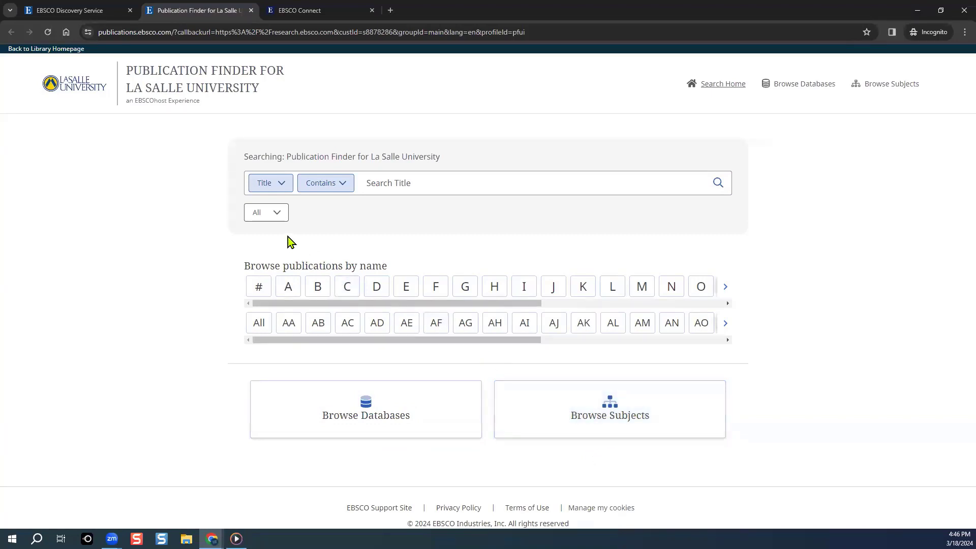
- Search for publications of all types whose title contains "congressional digest"
{"action": "left_click", "coordinate": [379, 173]}
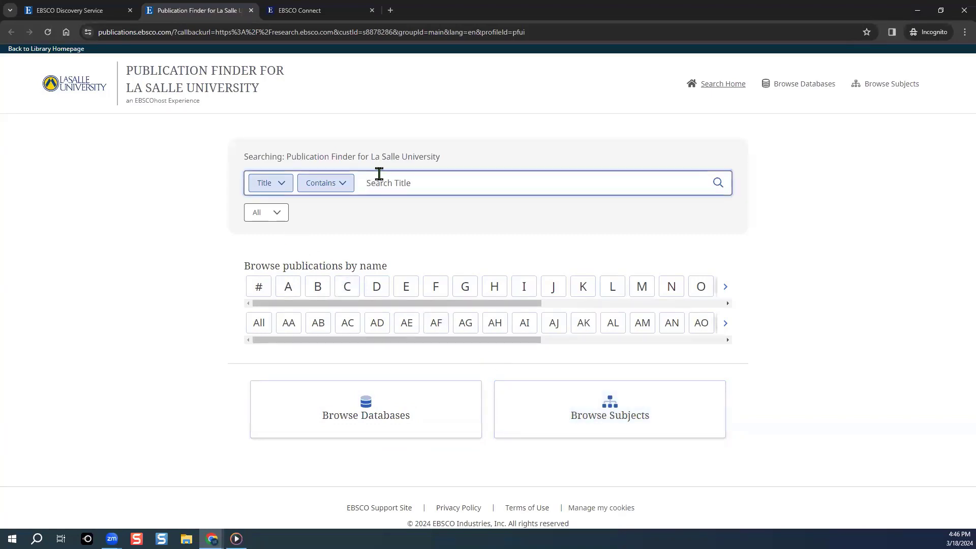
{"action": "type", "text": "congress"}
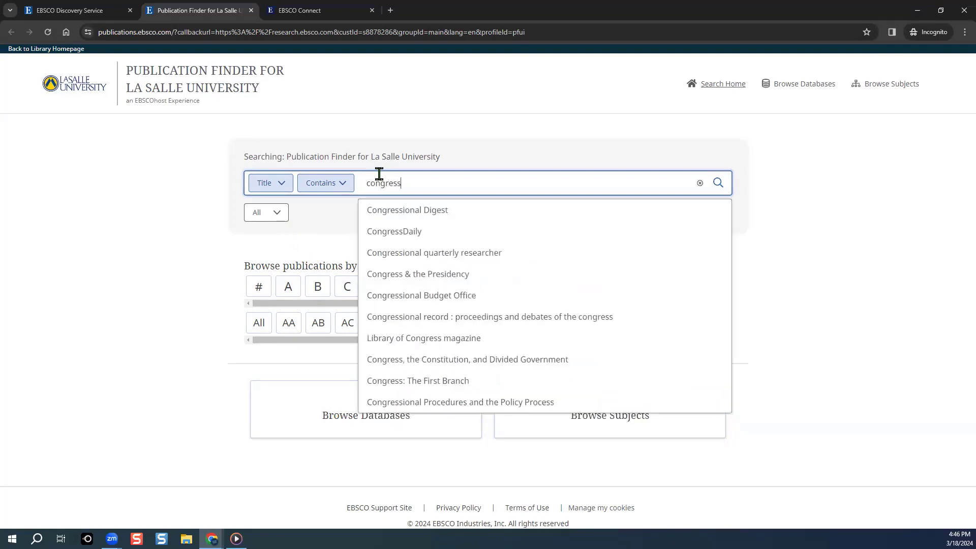
{"action": "type", "text": "ional"}
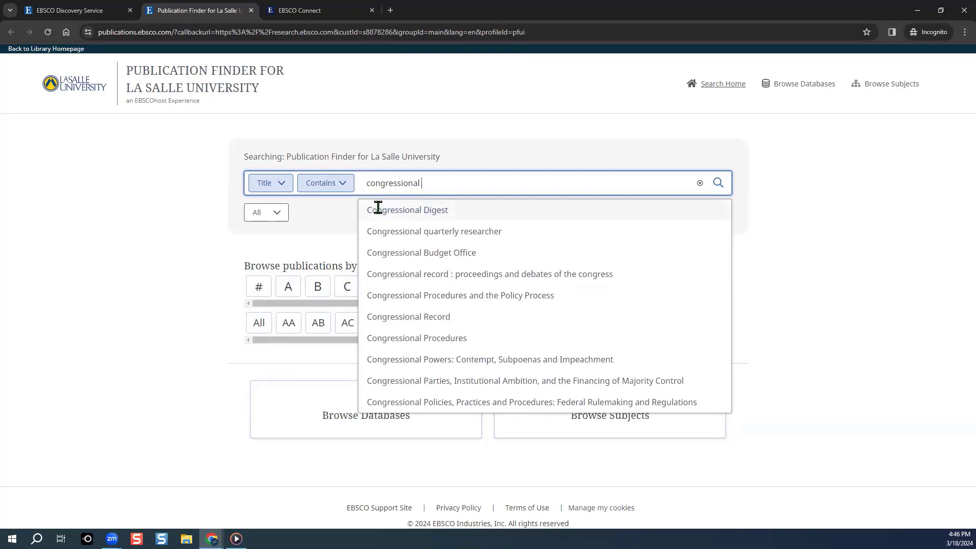
{"action": "type", "text": "digest"}
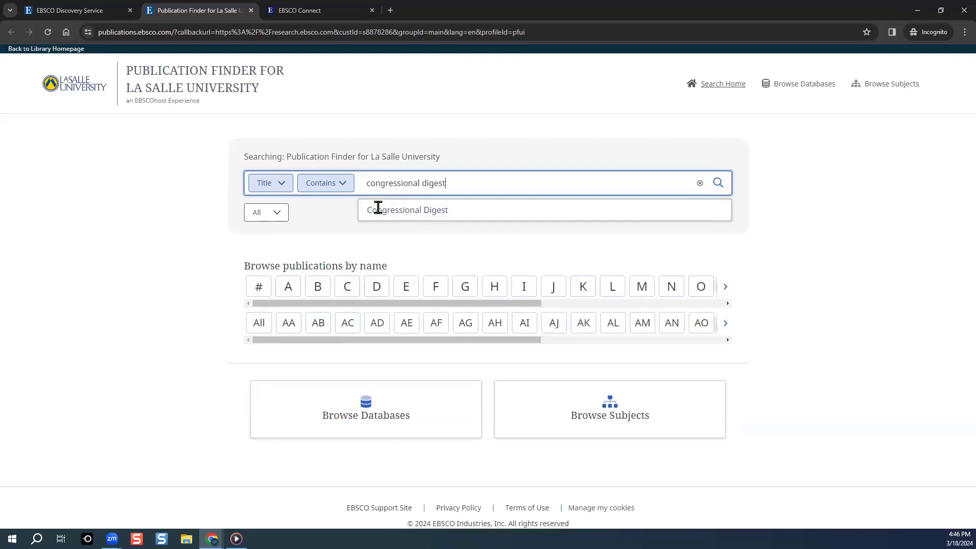
{"action": "left_click", "coordinate": [493, 162]}
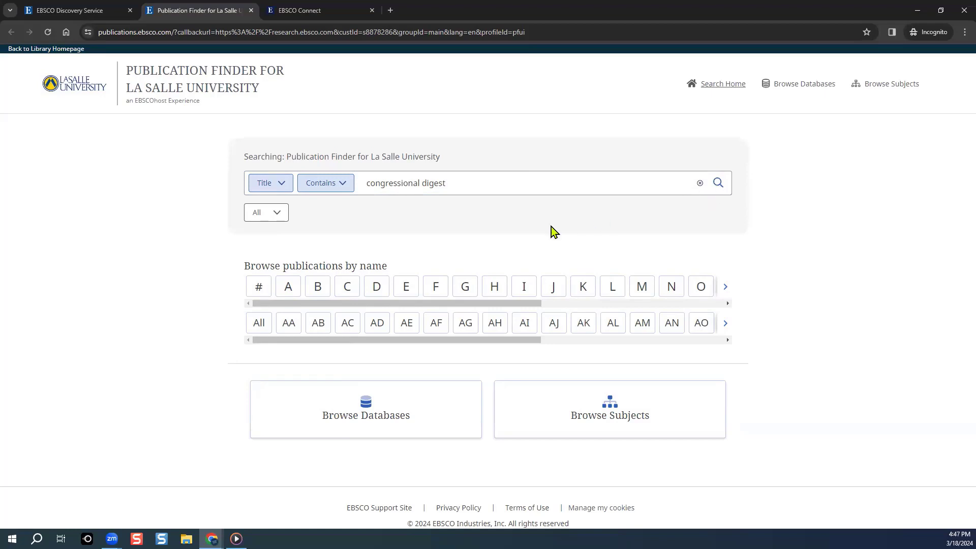
{"action": "left_click", "coordinate": [273, 213]}
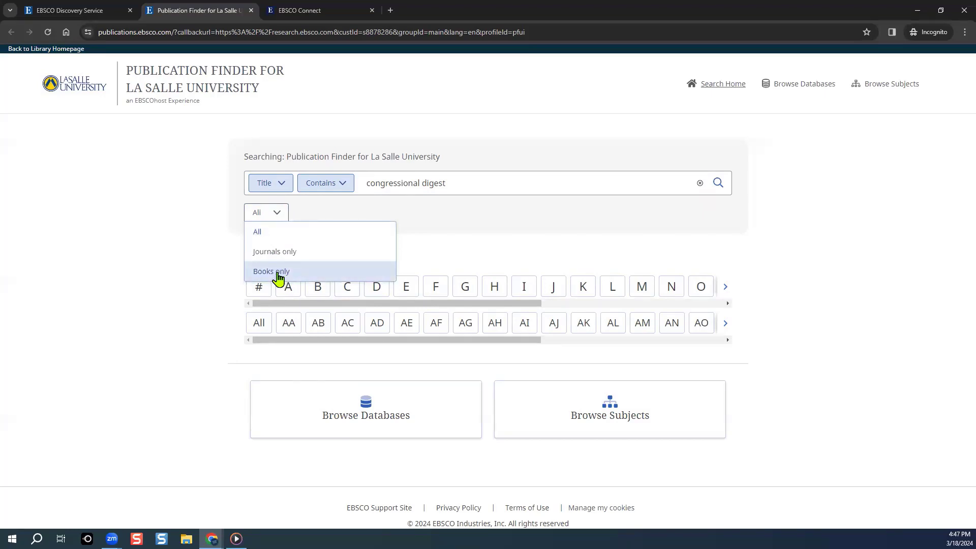
{"action": "left_click", "coordinate": [477, 224]}
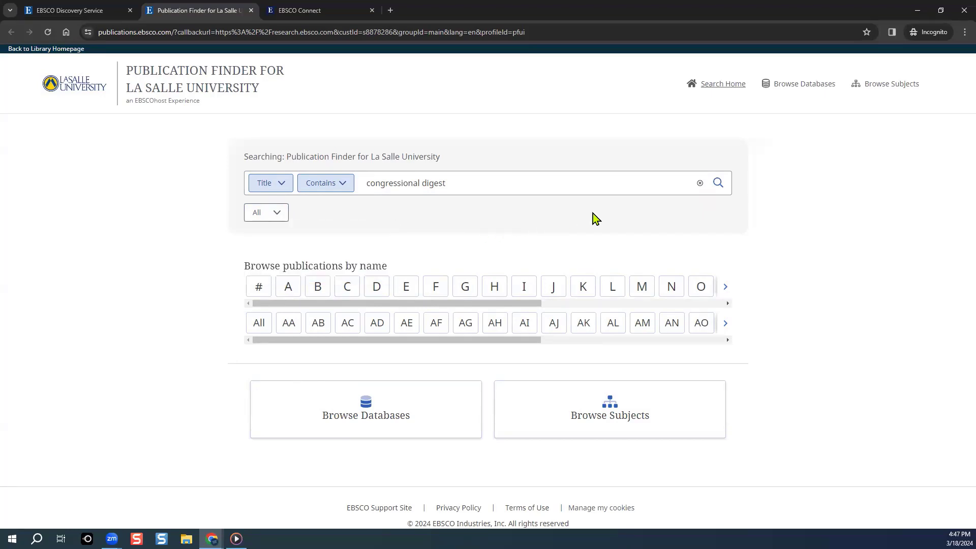
{"action": "left_click", "coordinate": [717, 186]}
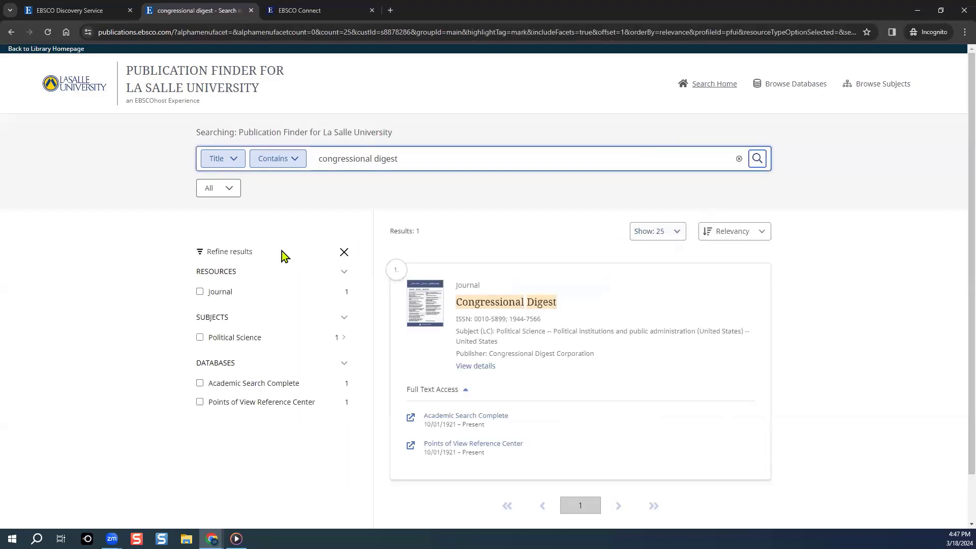
- Review the result refinement options and open the Congressional Digest details to examine its record and full text access
{"action": "left_click_drag", "start_coordinate": [271, 251], "coordinate": [222, 255]}
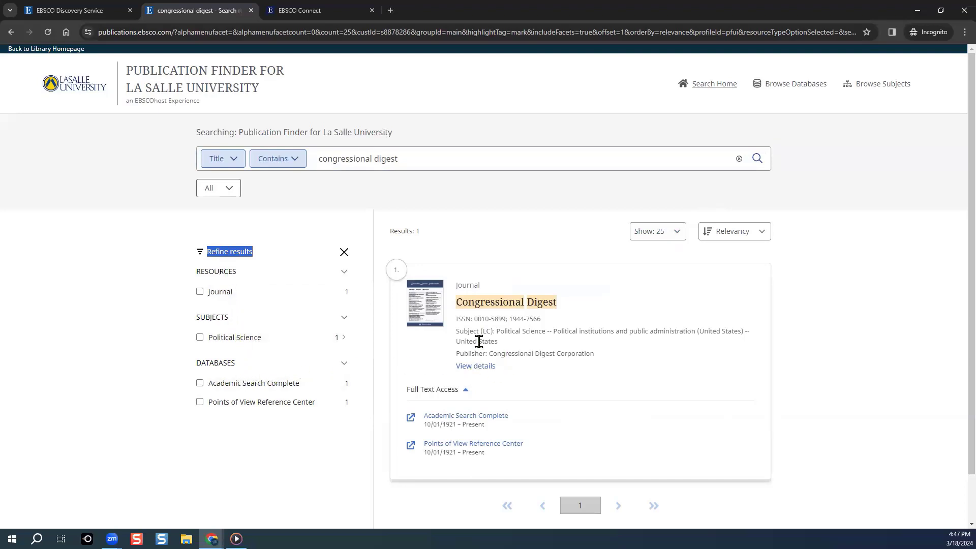
{"action": "left_click", "coordinate": [481, 369]}
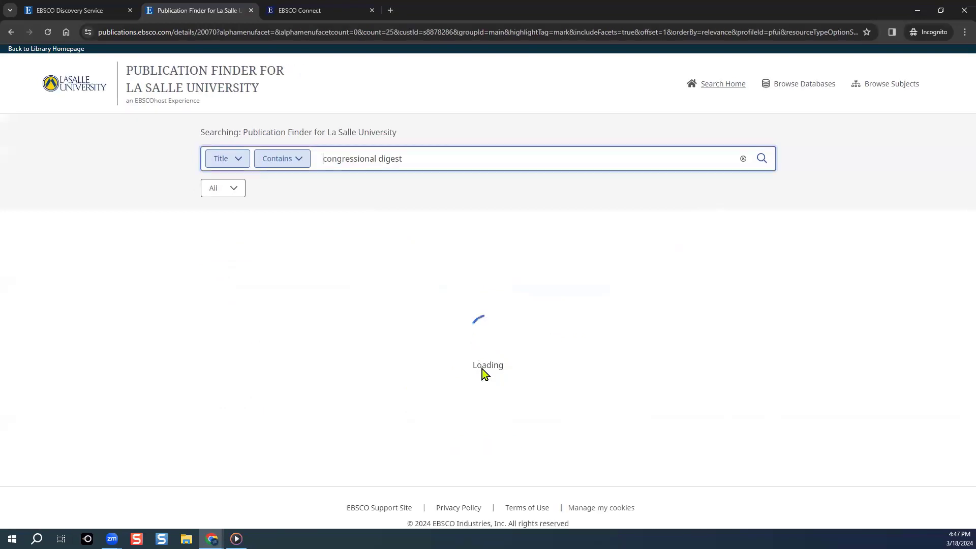
{"action": "scroll", "coordinate": [476, 366], "scroll_direction": "down", "scroll_amount": 2}
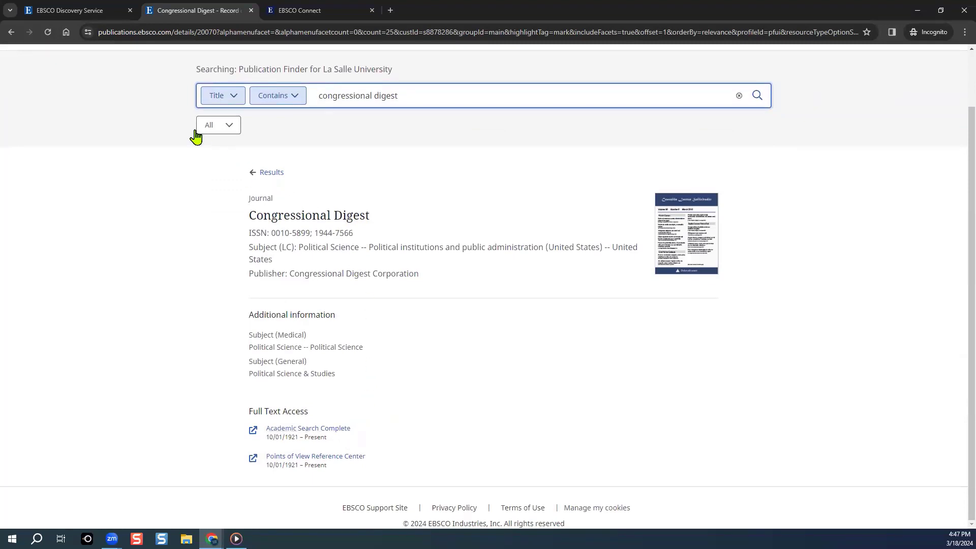
- Return to the library's discovery search page and search for "dna"
{"action": "left_click", "coordinate": [77, 14]}
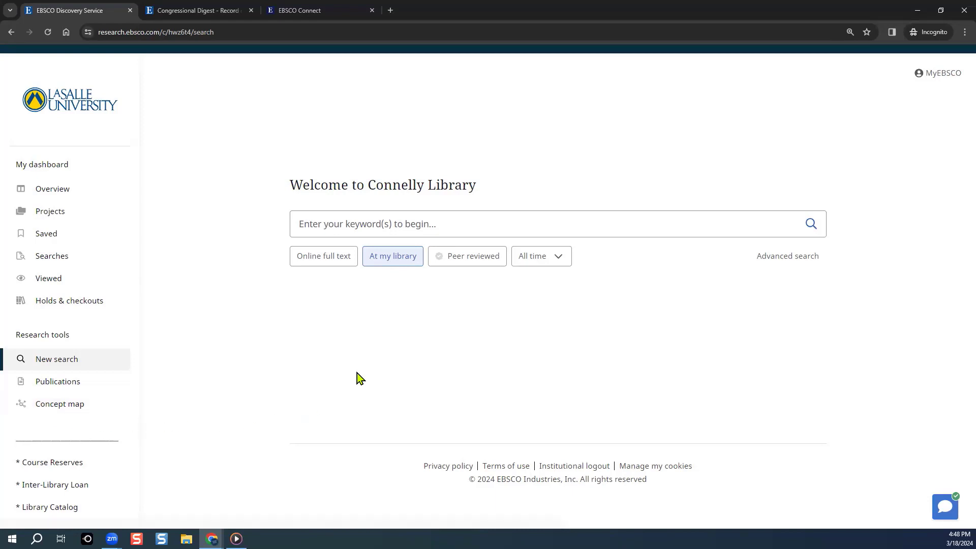
{"action": "left_click", "coordinate": [306, 224]}
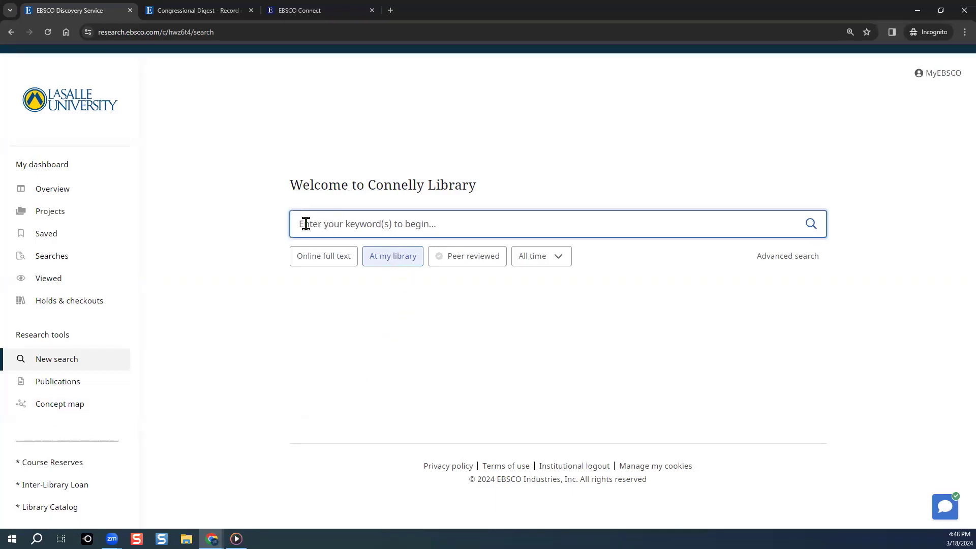
{"action": "type", "text": "dna"}
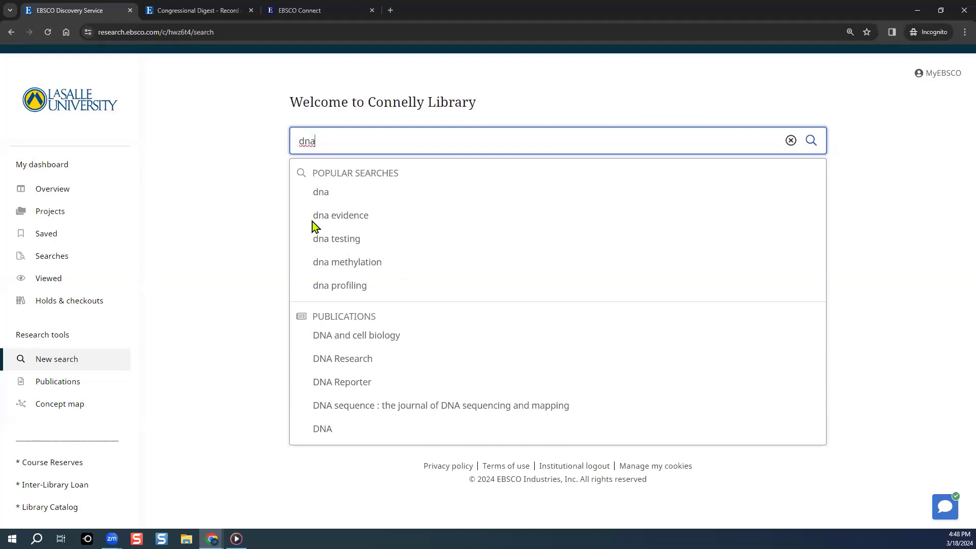
{"action": "left_click", "coordinate": [322, 192]}
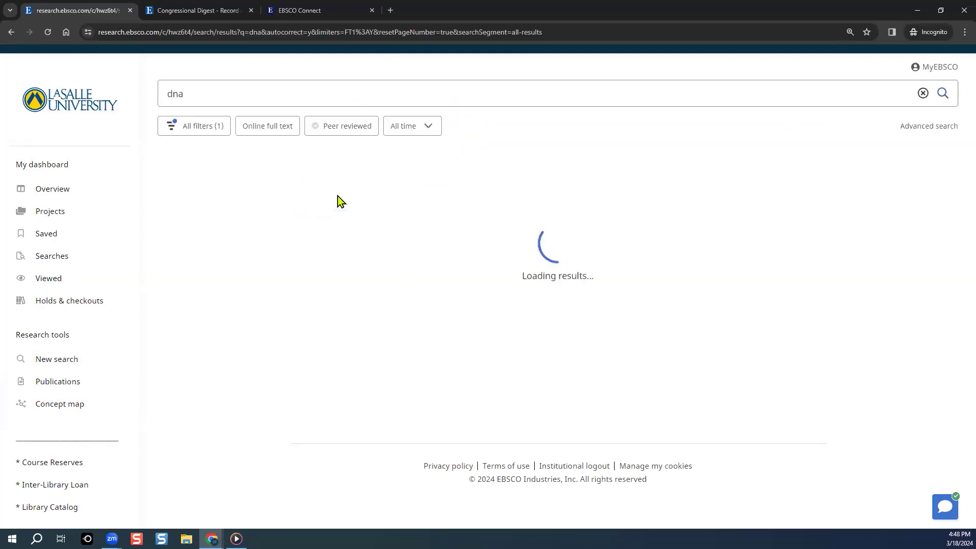
- Open the Concept map for the dna search and choose the DNA sequencing concept from the suggestions
{"action": "left_click", "coordinate": [61, 405]}
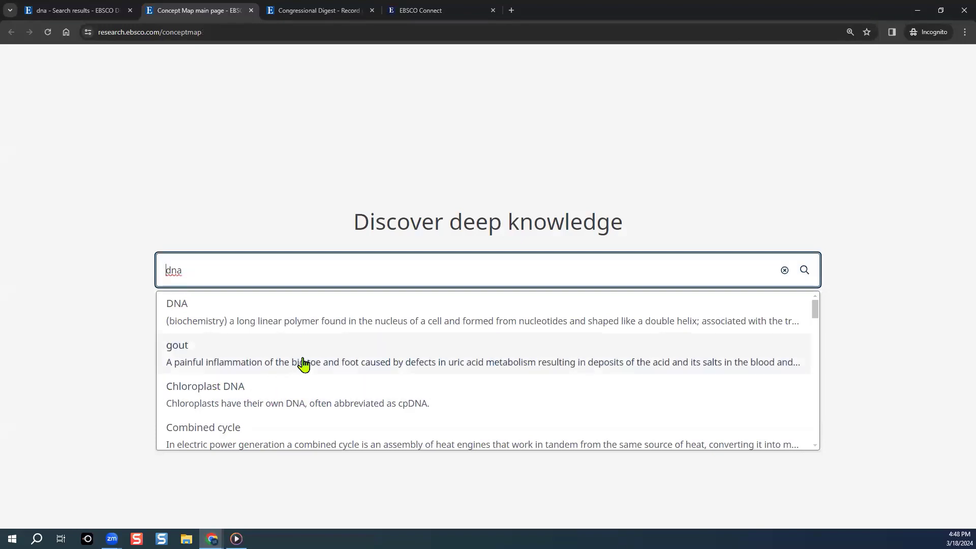
{"action": "scroll", "coordinate": [304, 364], "scroll_direction": "down", "scroll_amount": 8}
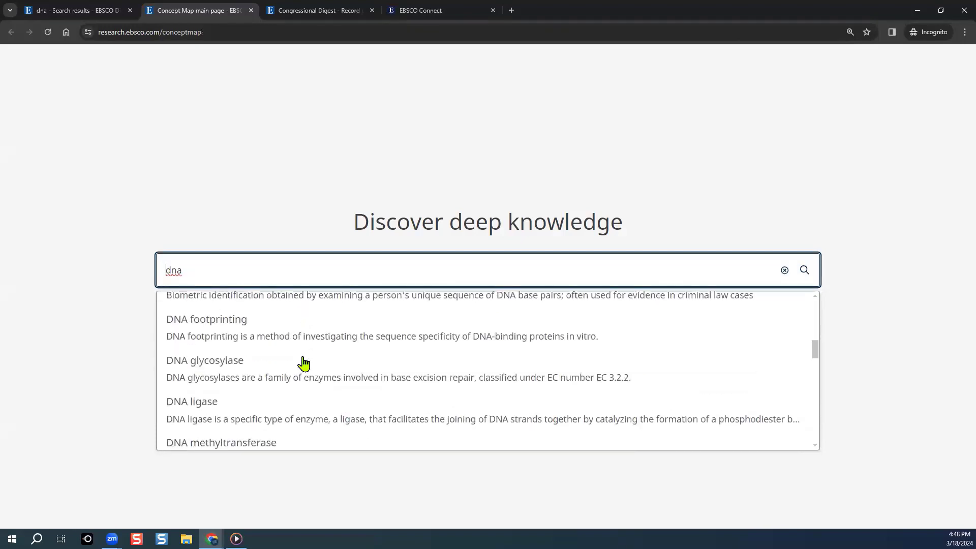
{"action": "scroll", "coordinate": [303, 364], "scroll_direction": "down", "scroll_amount": 4}
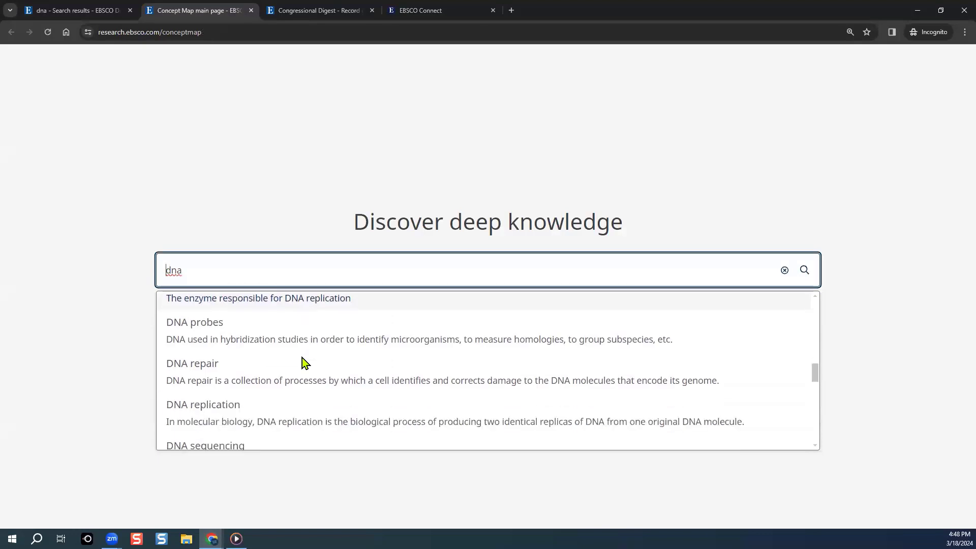
{"action": "scroll", "coordinate": [209, 417], "scroll_direction": "down", "scroll_amount": 1}
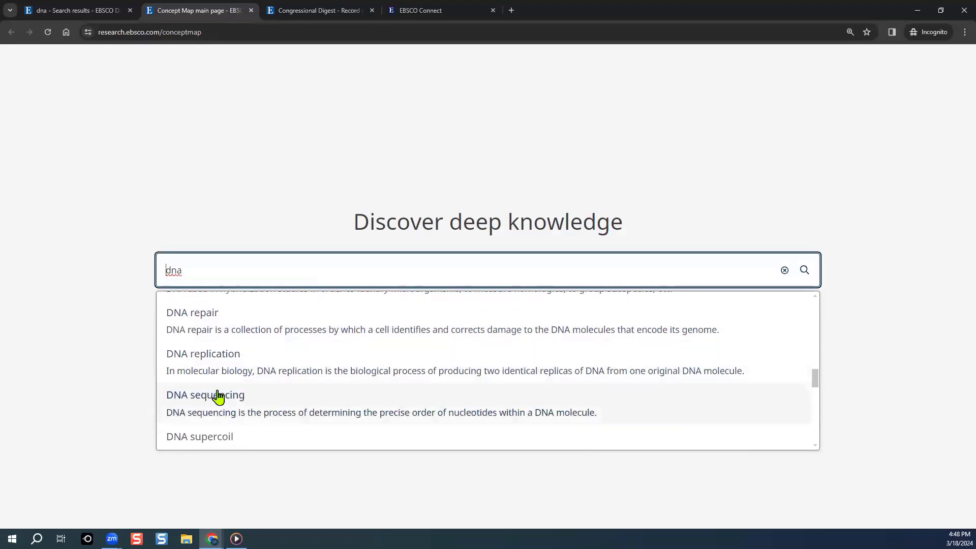
{"action": "left_click", "coordinate": [219, 395]}
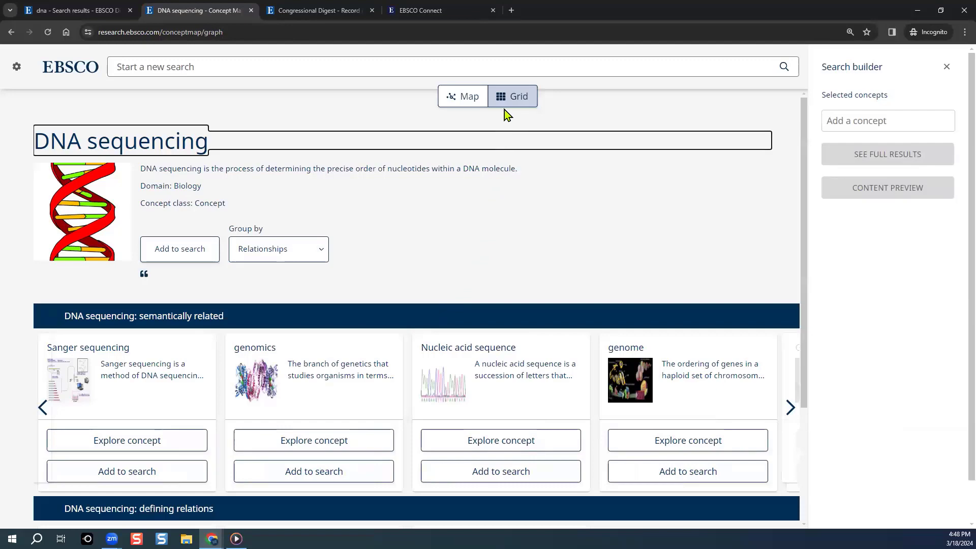
- Compare the Map and Grid views of DNA sequencing, finish on Map, and move the gene node to the lower right of the map
{"action": "left_click", "coordinate": [466, 105]}
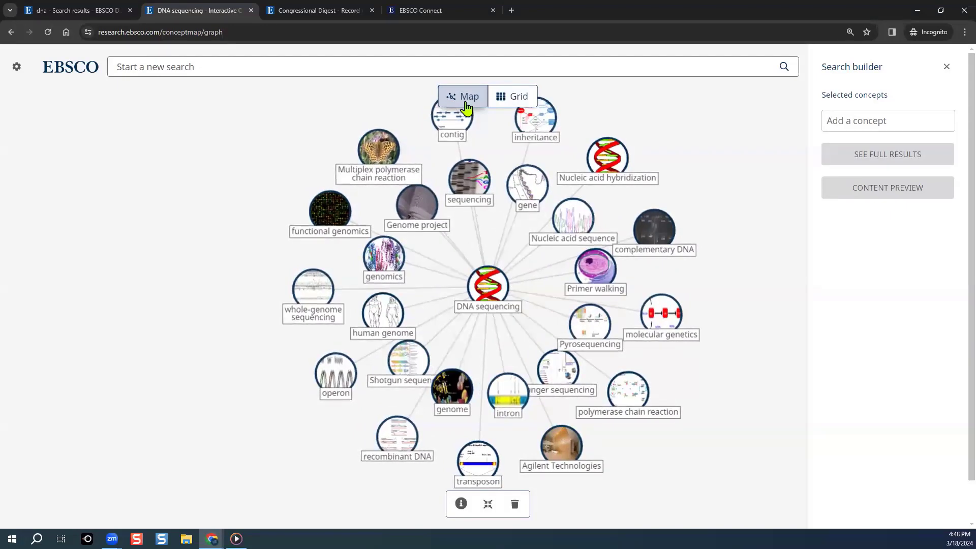
{"action": "left_click", "coordinate": [507, 104]}
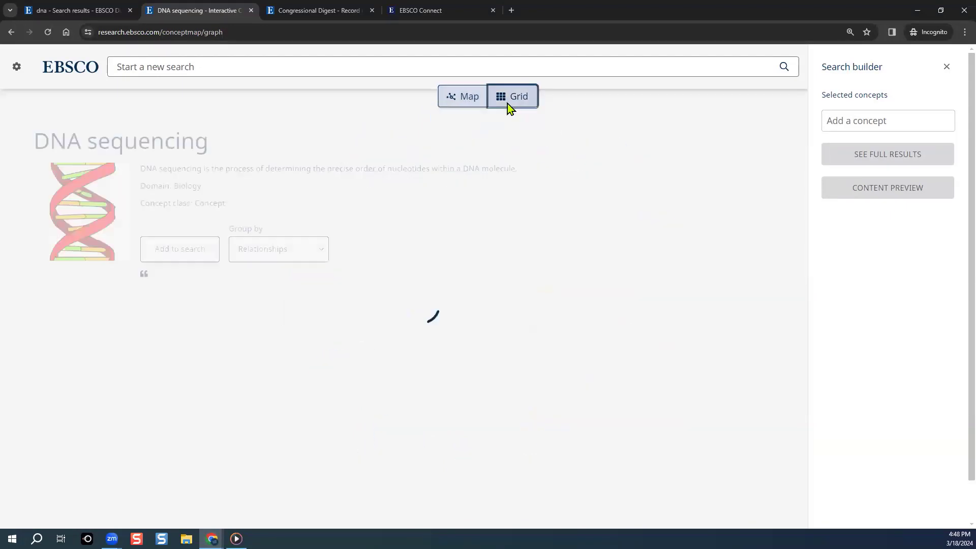
{"action": "left_click", "coordinate": [477, 107]}
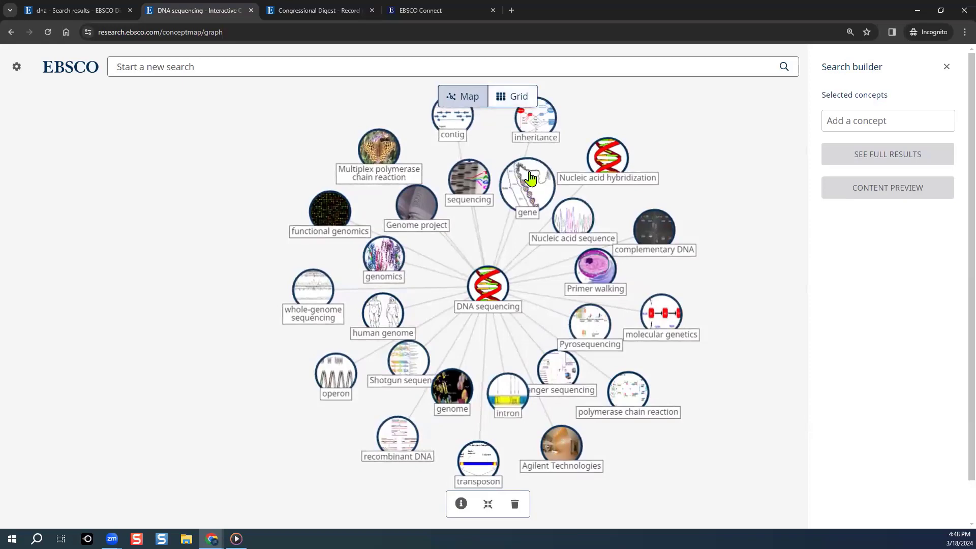
{"action": "left_click_drag", "start_coordinate": [532, 178], "coordinate": [756, 395]}
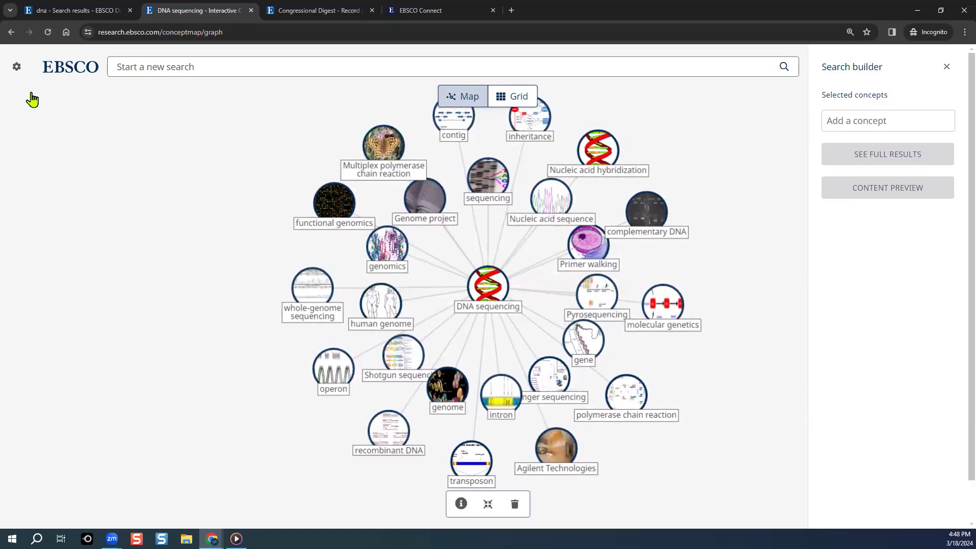
- Open the concept map settings and review the available languages and relationship types without changing them
{"action": "left_click", "coordinate": [12, 67]}
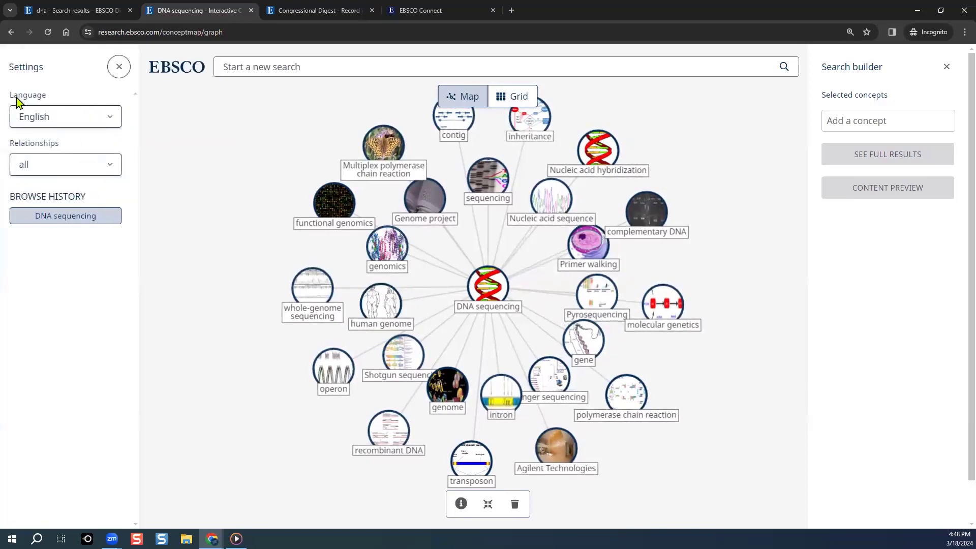
{"action": "left_click", "coordinate": [112, 122]}
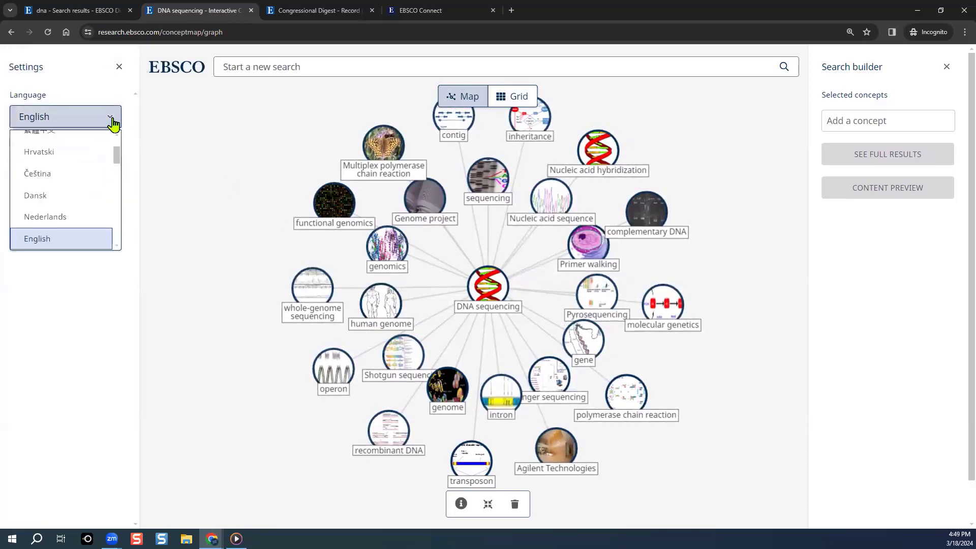
{"action": "left_click", "coordinate": [112, 122]}
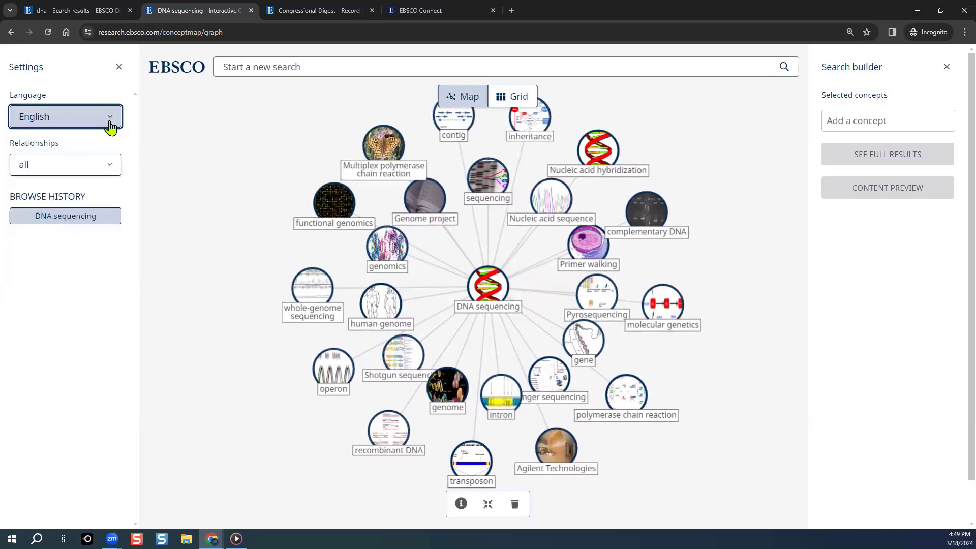
{"action": "left_click", "coordinate": [114, 169]}
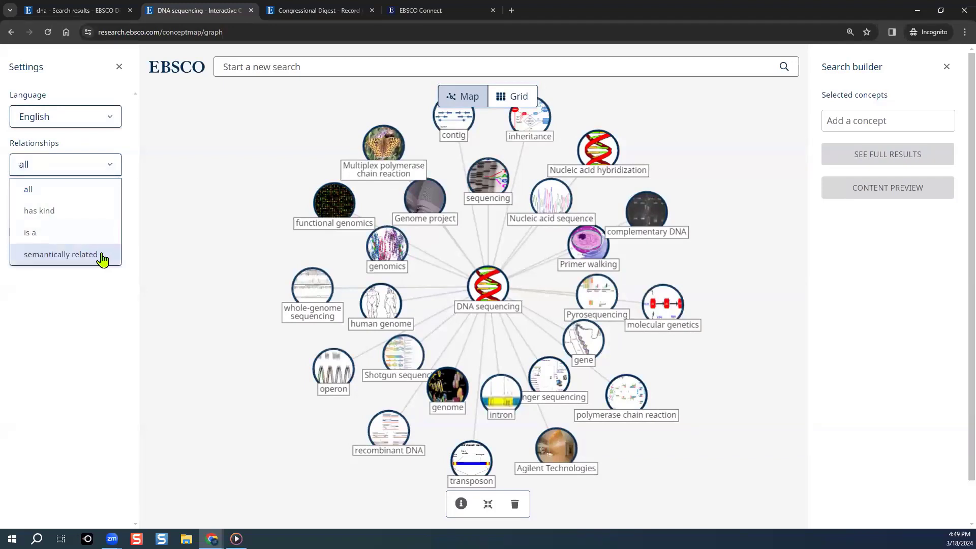
{"action": "left_click", "coordinate": [180, 260]}
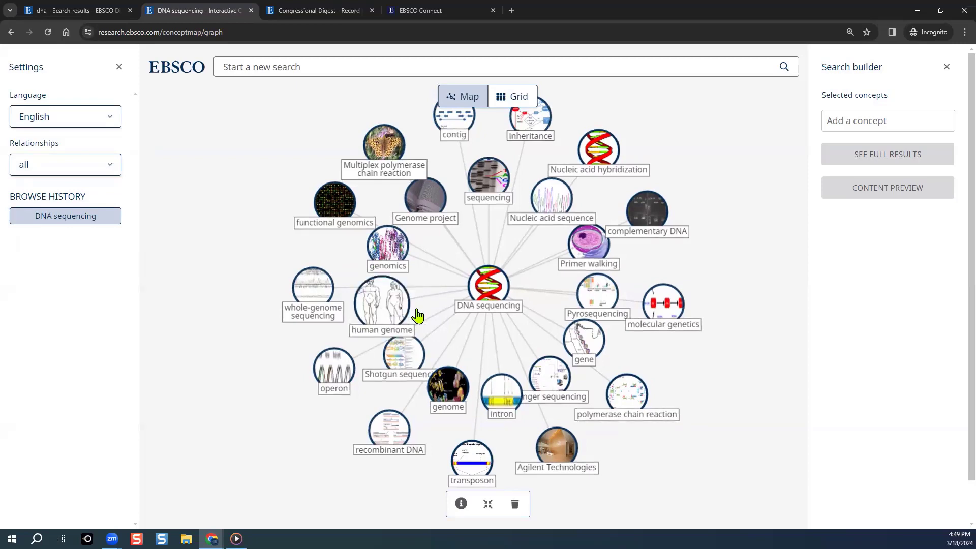
- Add the human genome and gene concepts to the search builder and combine them with OR
{"action": "left_click", "coordinate": [398, 329]}
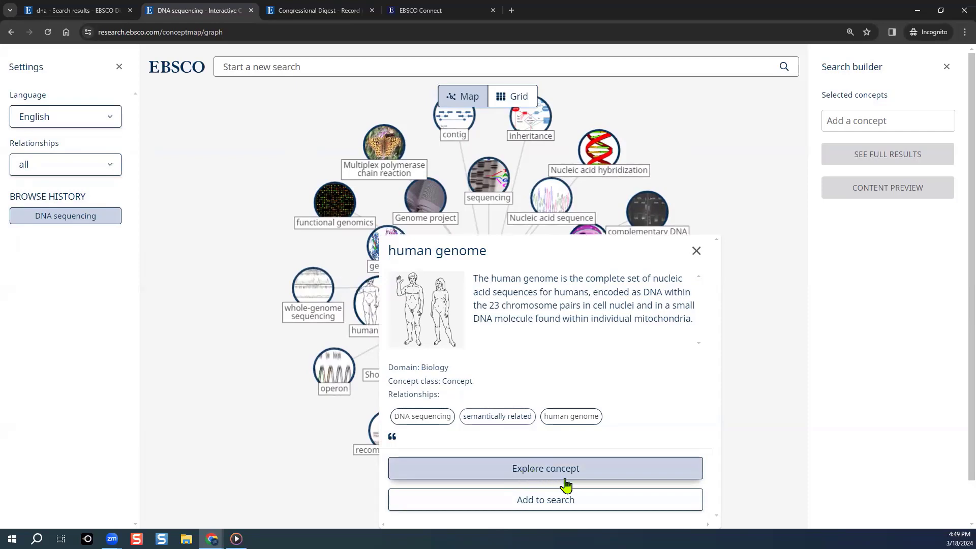
{"action": "left_click", "coordinate": [546, 501]}
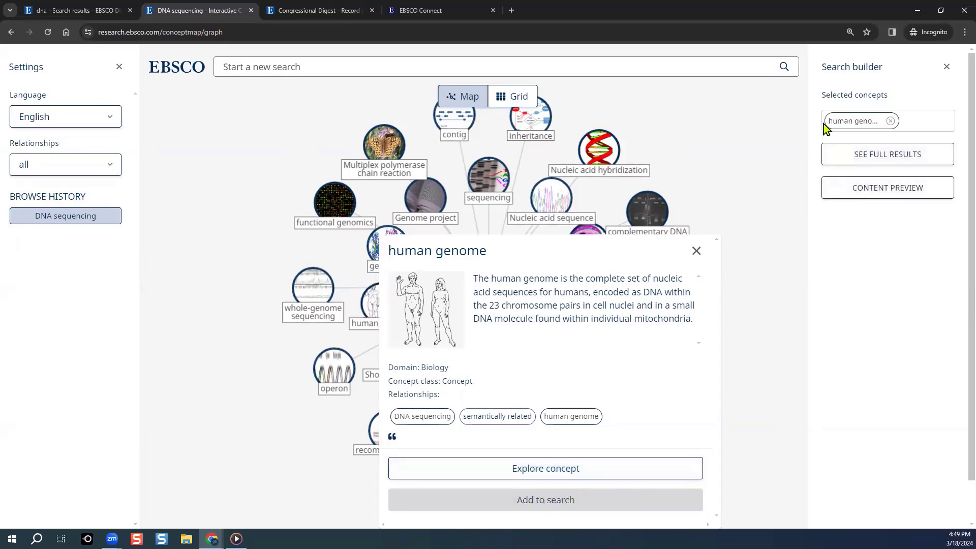
{"action": "left_click", "coordinate": [695, 251]}
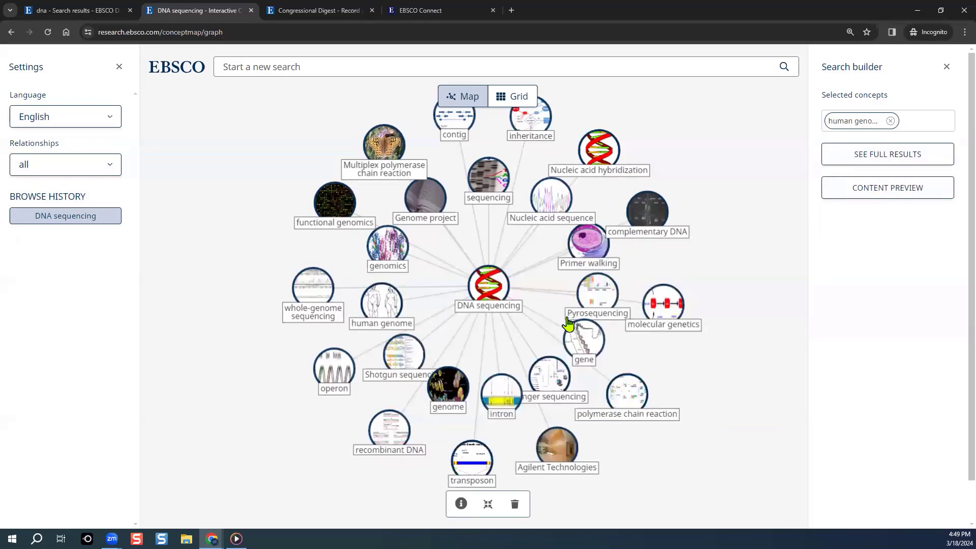
{"action": "left_click", "coordinate": [588, 364]}
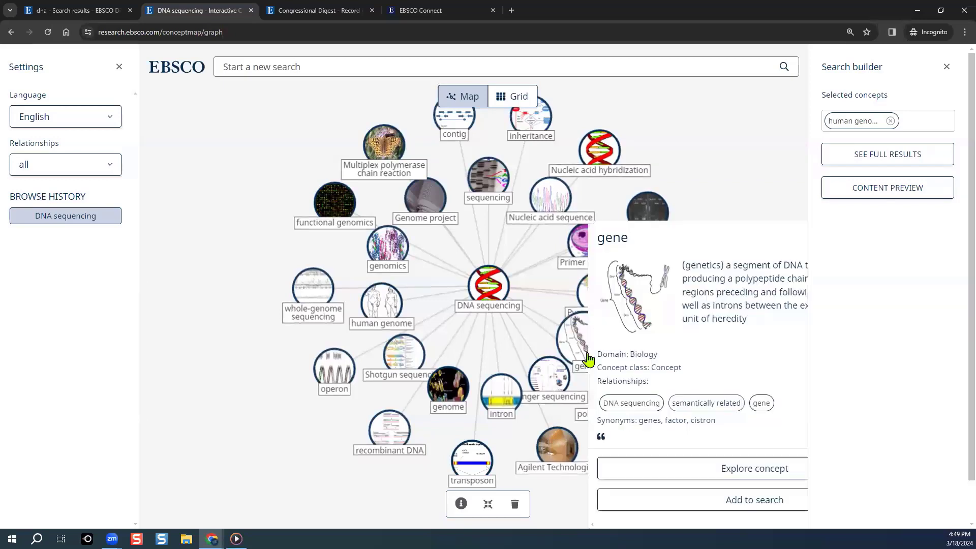
{"action": "left_click", "coordinate": [721, 508]}
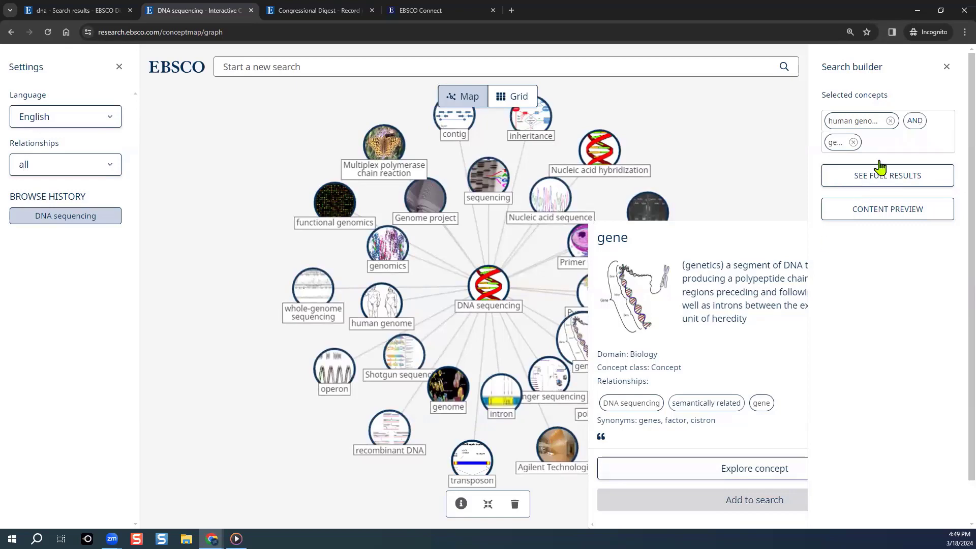
{"action": "left_click", "coordinate": [915, 122]}
- Preview the content matching the selected concepts, then open and browse the full search results
{"action": "left_click", "coordinate": [887, 211]}
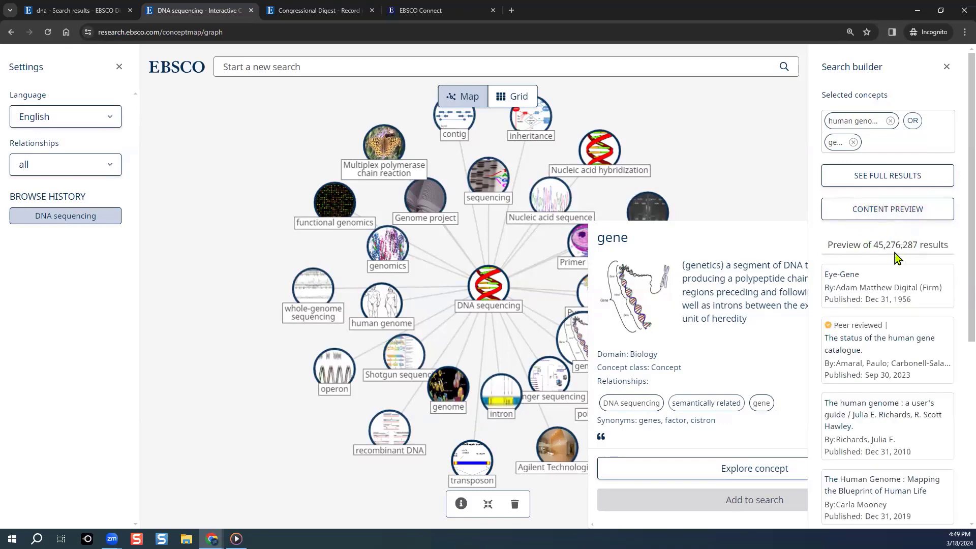
{"action": "left_click", "coordinate": [886, 178]}
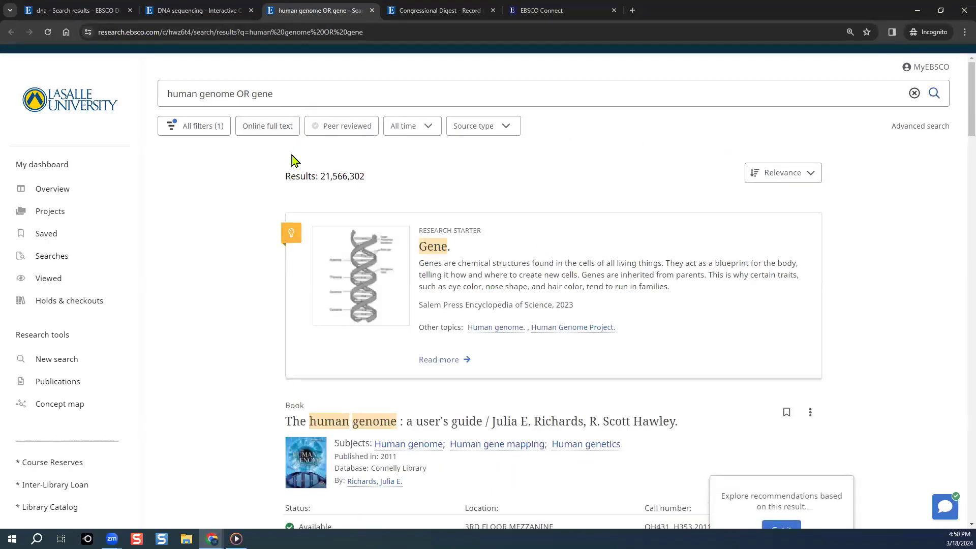
{"action": "scroll", "coordinate": [289, 171], "scroll_direction": "down", "scroll_amount": 8}
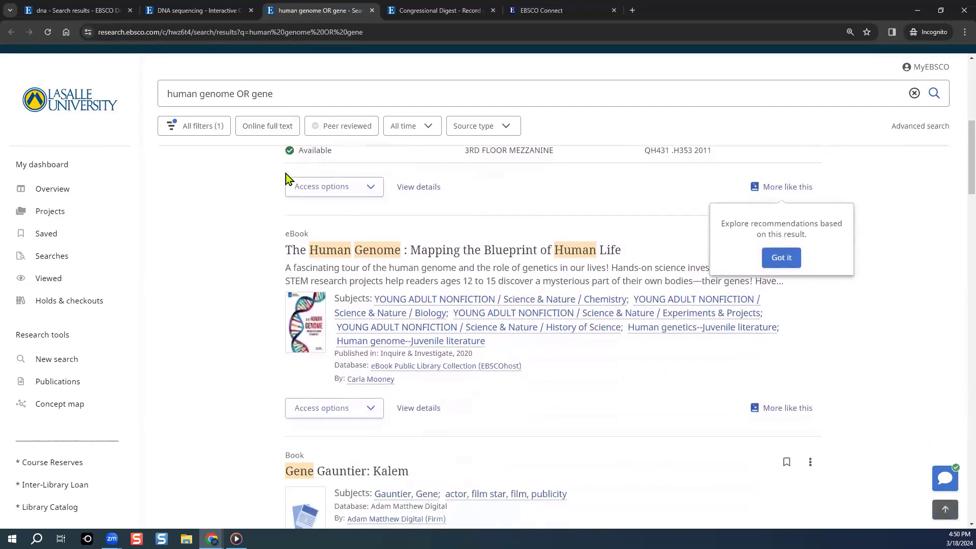
{"action": "scroll", "coordinate": [286, 172], "scroll_direction": "down", "scroll_amount": 5}
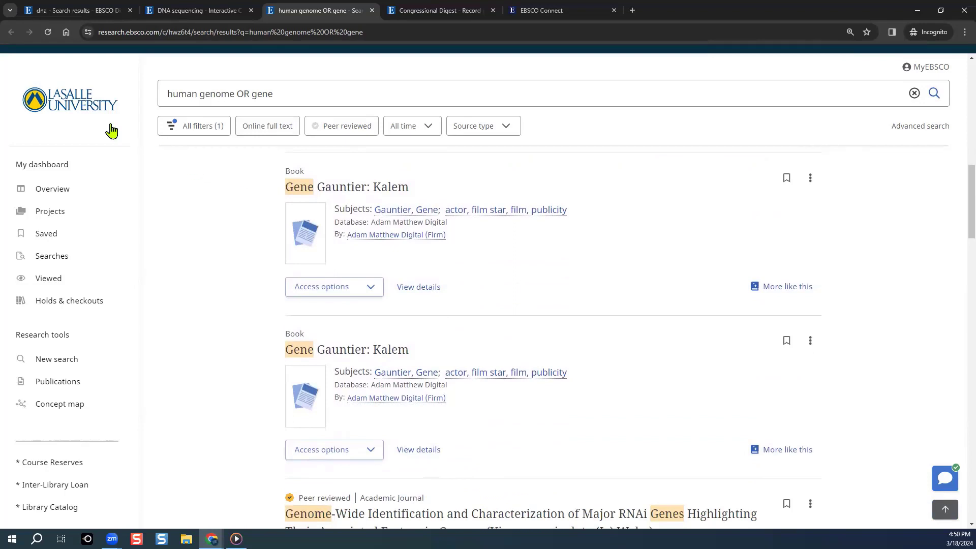
- Return to the library's main search page and open Course Reserves to review its search field and the department and instructor browsing options
{"action": "left_click", "coordinate": [76, 114]}
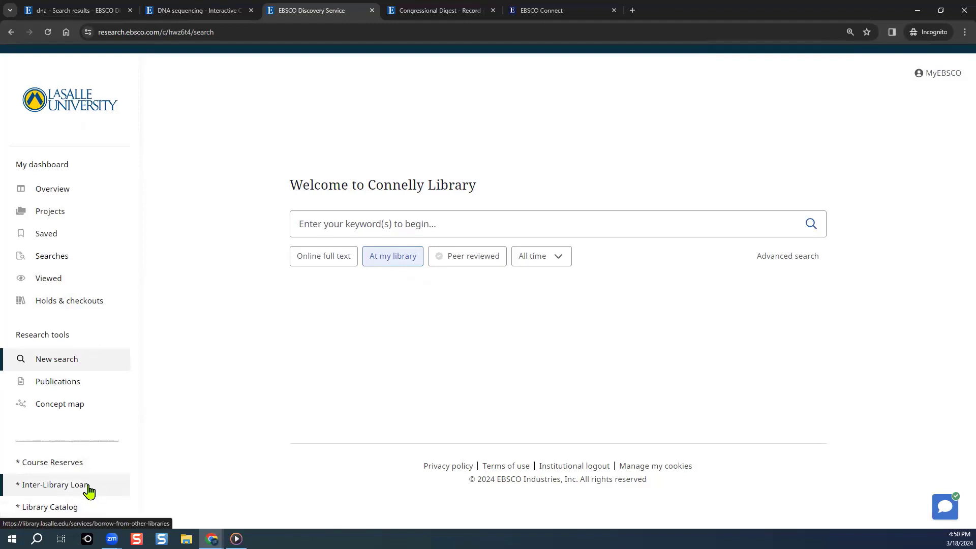
{"action": "left_click", "coordinate": [54, 463]}
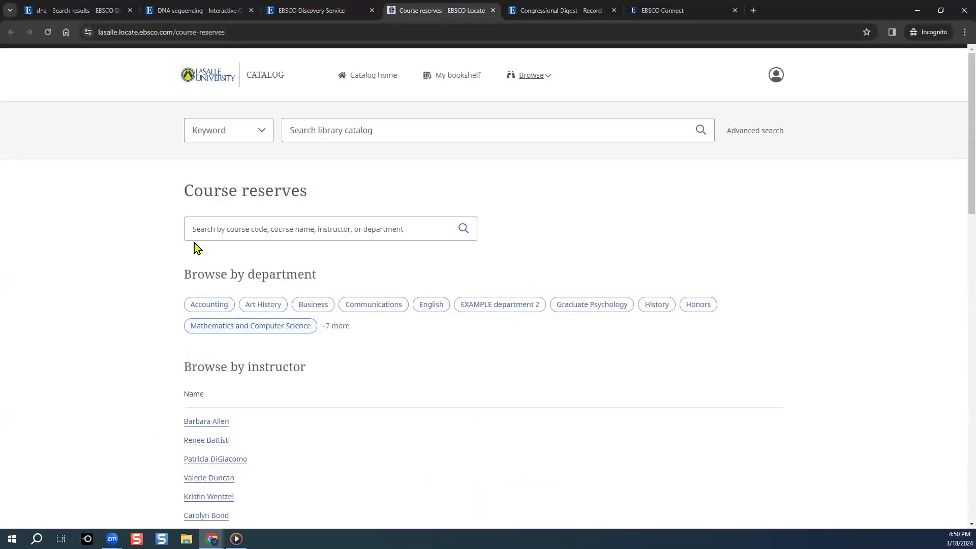
{"action": "left_click", "coordinate": [189, 225]}
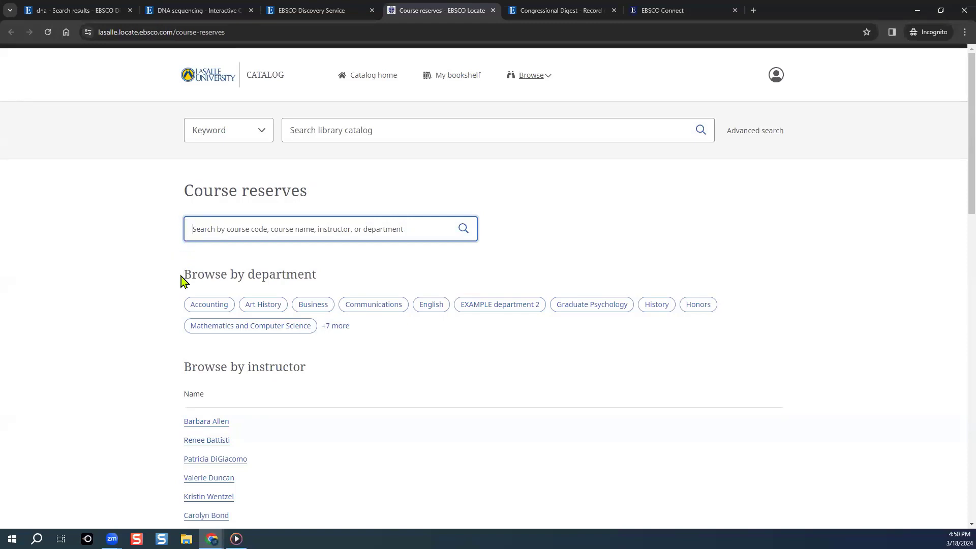
{"action": "left_click_drag", "start_coordinate": [181, 276], "coordinate": [327, 282]}
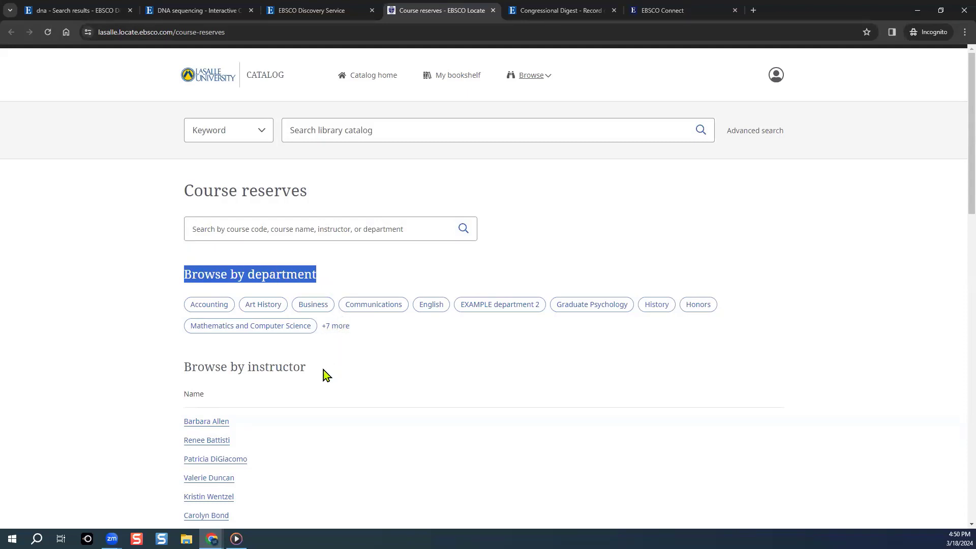
{"action": "left_click_drag", "start_coordinate": [314, 370], "coordinate": [170, 371]}
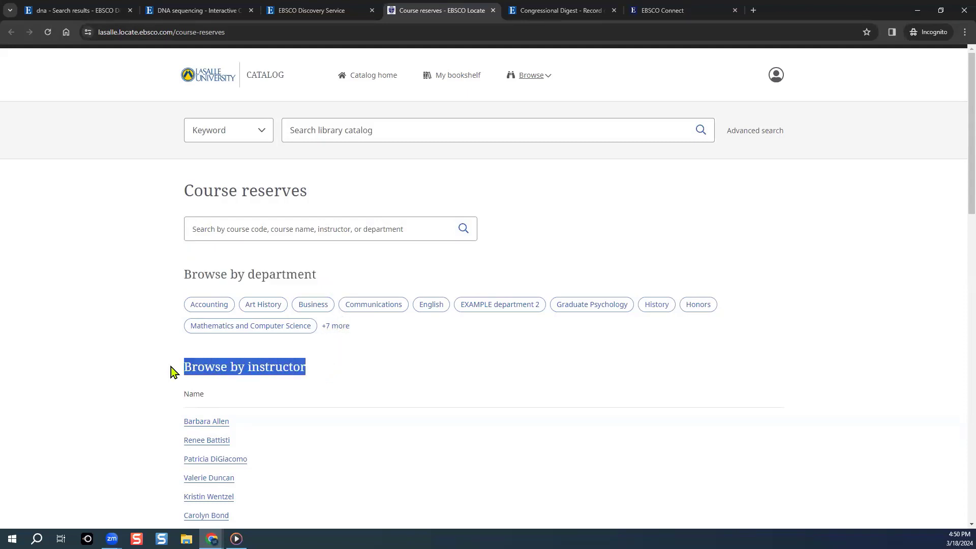
- Browse the Accounting department's course reserves, open the BUS 100 course, and view the details of its first listed book
{"action": "left_click", "coordinate": [212, 311]}
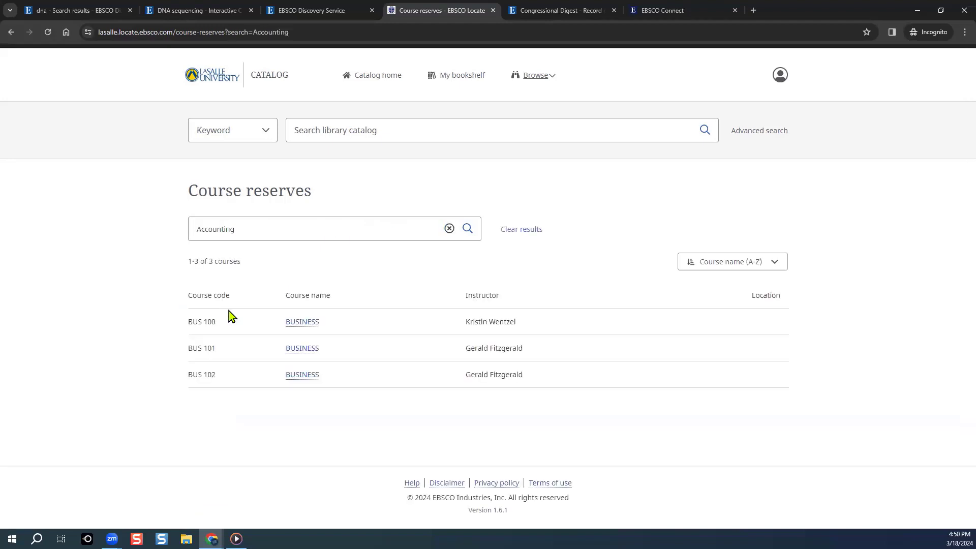
{"action": "left_click", "coordinate": [300, 323]}
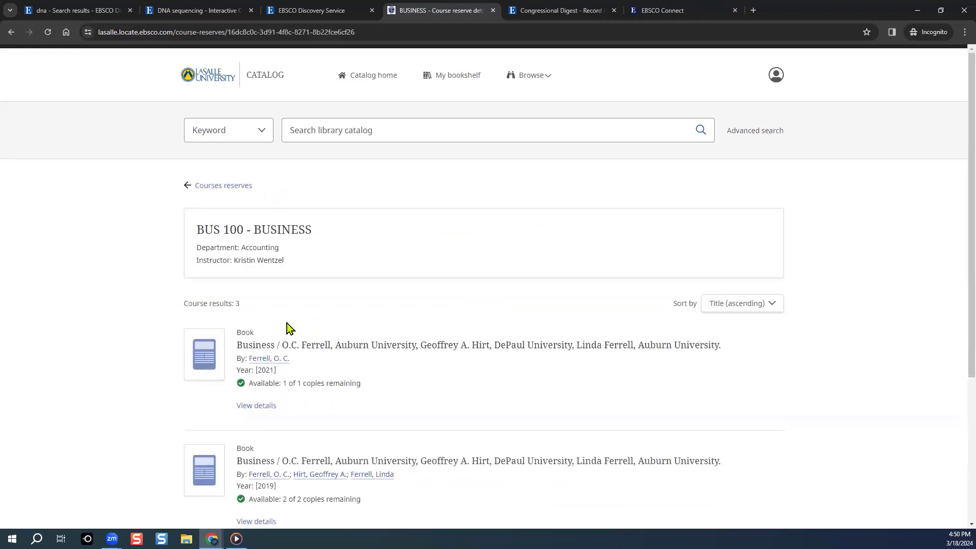
{"action": "left_click", "coordinate": [266, 405]}
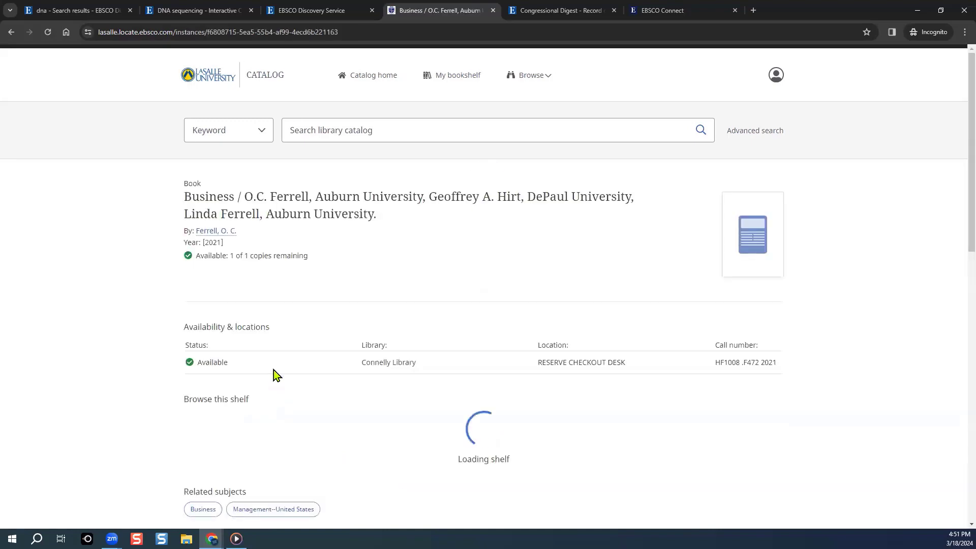
- From the dna search results, open the Inter-Library Loan page, review its borrowing services, and return to the results
{"action": "left_click", "coordinate": [84, 10]}
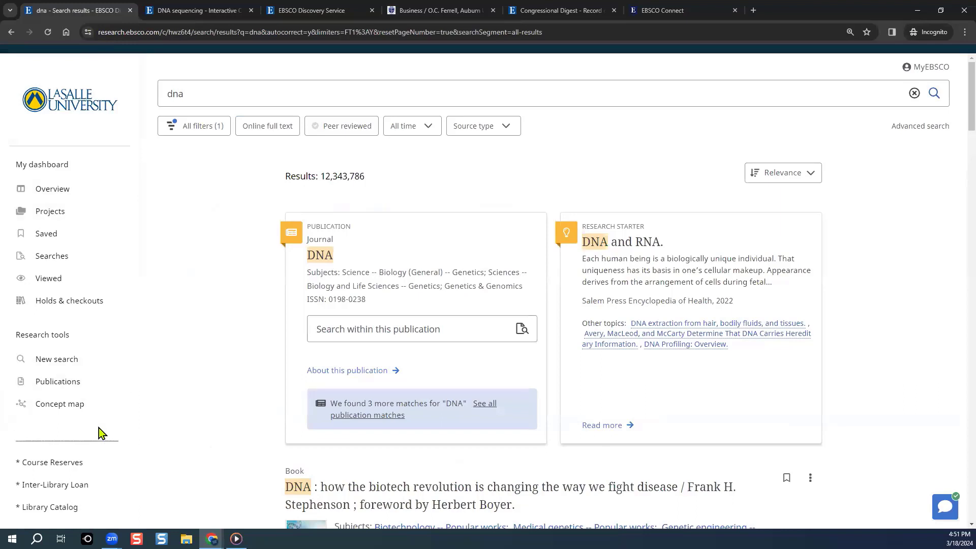
{"action": "left_click", "coordinate": [62, 490]}
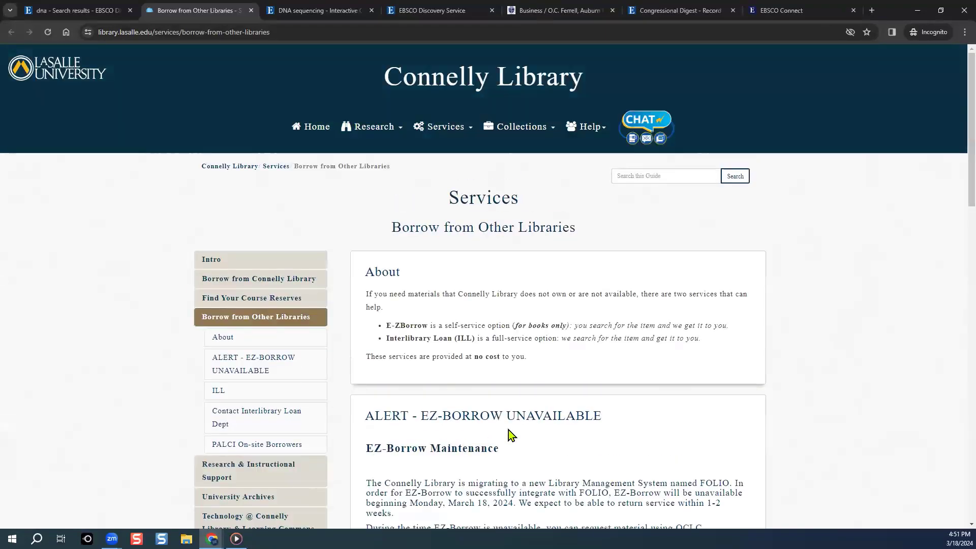
{"action": "scroll", "coordinate": [547, 363], "scroll_direction": "down", "scroll_amount": 3}
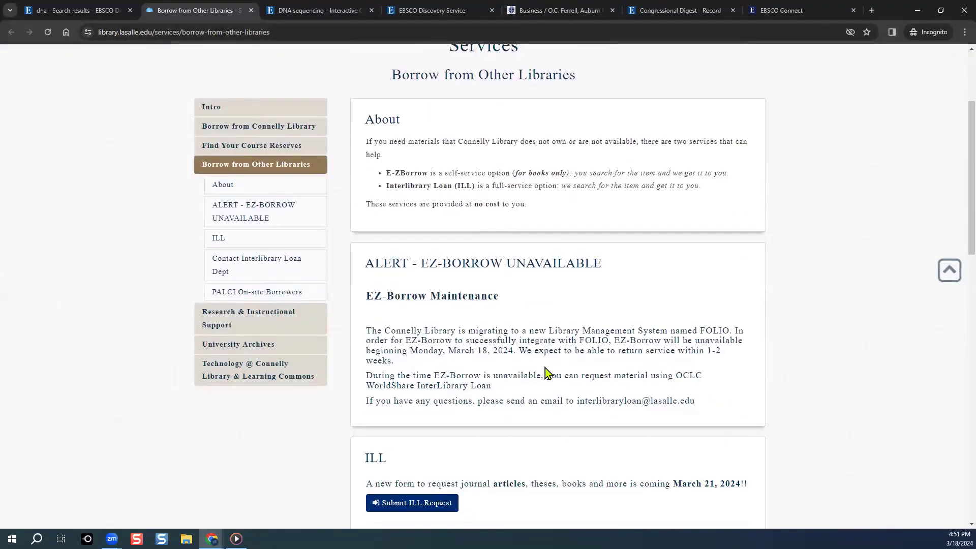
{"action": "scroll", "coordinate": [544, 368], "scroll_direction": "up", "scroll_amount": 3}
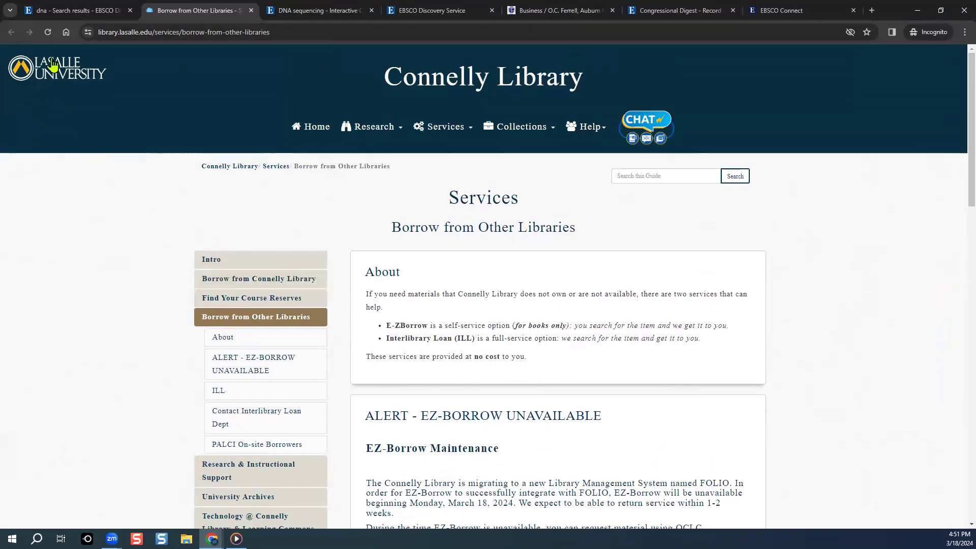
{"action": "left_click", "coordinate": [56, 11]}
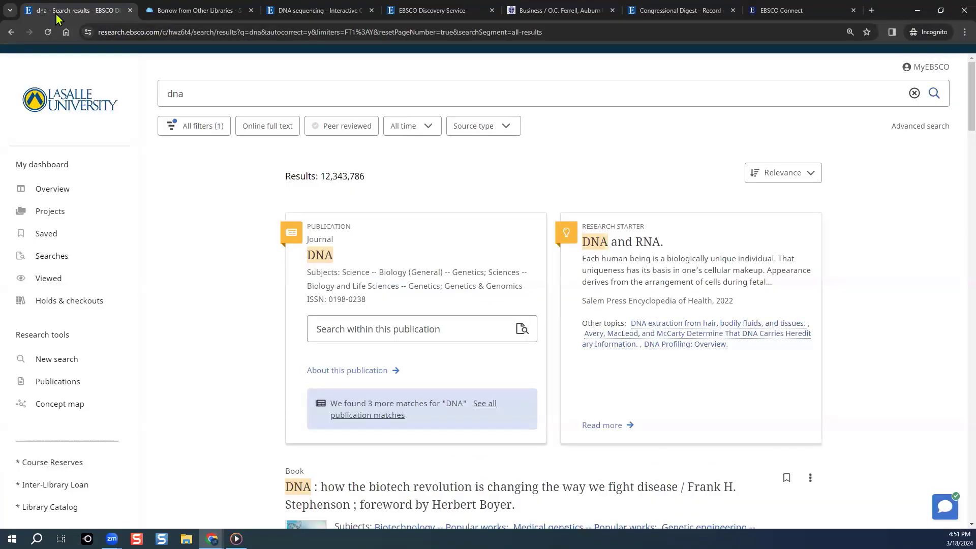